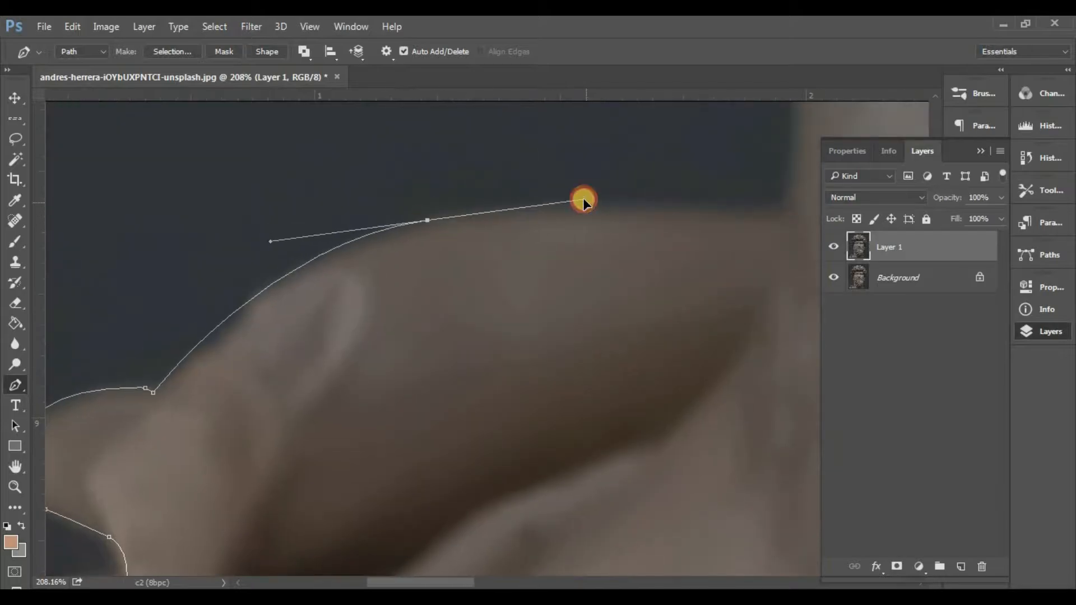
Step: Continue the Pen path over the top of the statue's draped shoulder on the image's left and up towards the beard
drag(735, 202, 769, 212)
drag(598, 312, 291, 570)
mouse_move(472, 464)
mouse_down()
mouse_move(533, 435)
mouse_move(540, 307)
mouse_move(540, 379)
mouse_move(564, 339)
mouse_move(533, 334)
mouse_move(449, 445)
mouse_move(423, 447)
mouse_move(331, 305)
mouse_move(329, 179)
mouse_up()
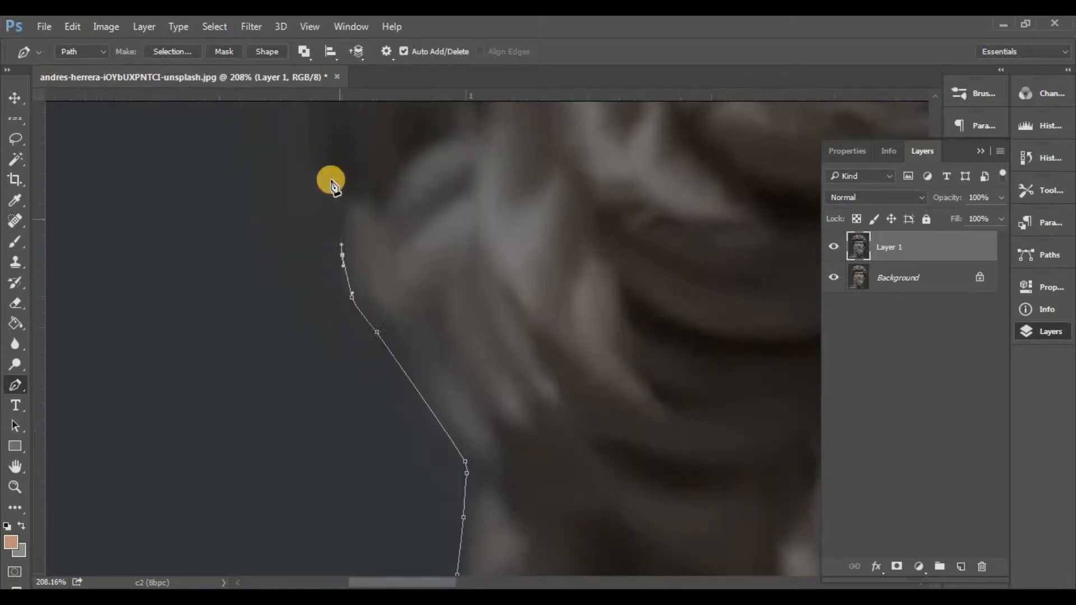
Step: Trace the Pen path up the image-left side of the statue's hair, following the curls to the crown
scroll(351, 288, down, 3)
mouse_move(351, 288)
mouse_down()
mouse_move(404, 276)
mouse_move(363, 380)
mouse_up()
click(442, 189)
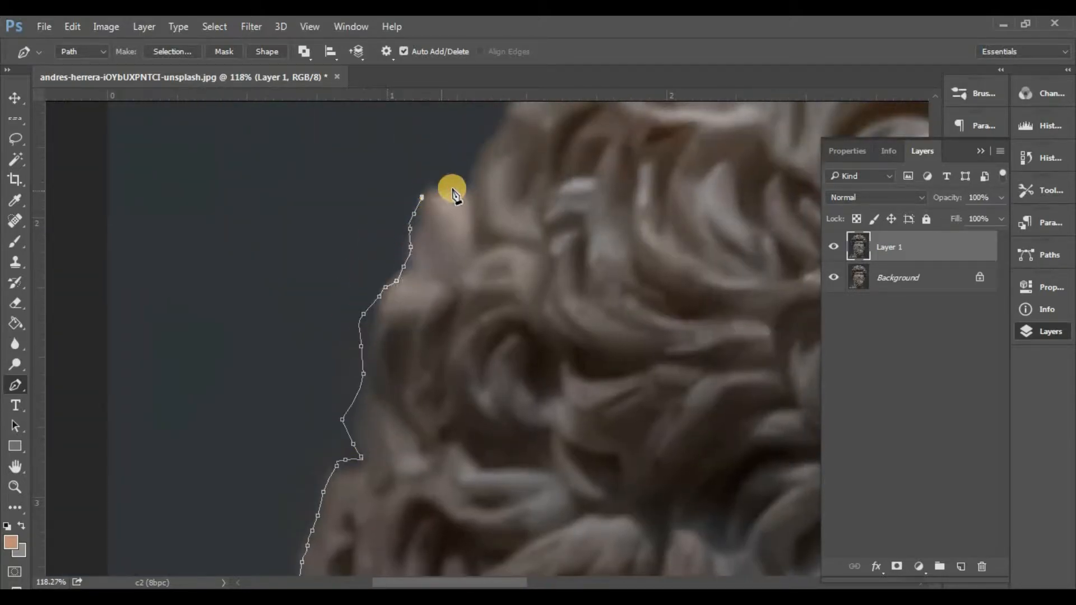
drag(447, 187, 337, 293)
click(384, 255)
drag(402, 320, 261, 466)
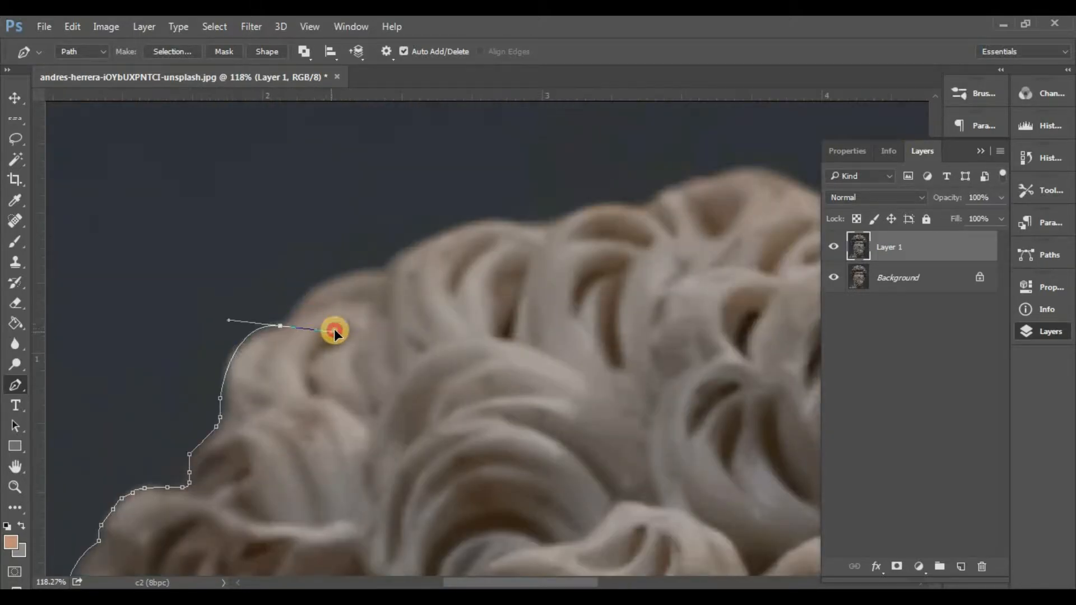
Step: Extend the Pen path with curved segments across the curls along the top of the statue's head
drag(382, 269, 396, 271)
drag(541, 224, 659, 237)
drag(639, 200, 331, 357)
mouse_move(330, 357)
mouse_down()
mouse_move(377, 372)
mouse_move(350, 366)
mouse_up()
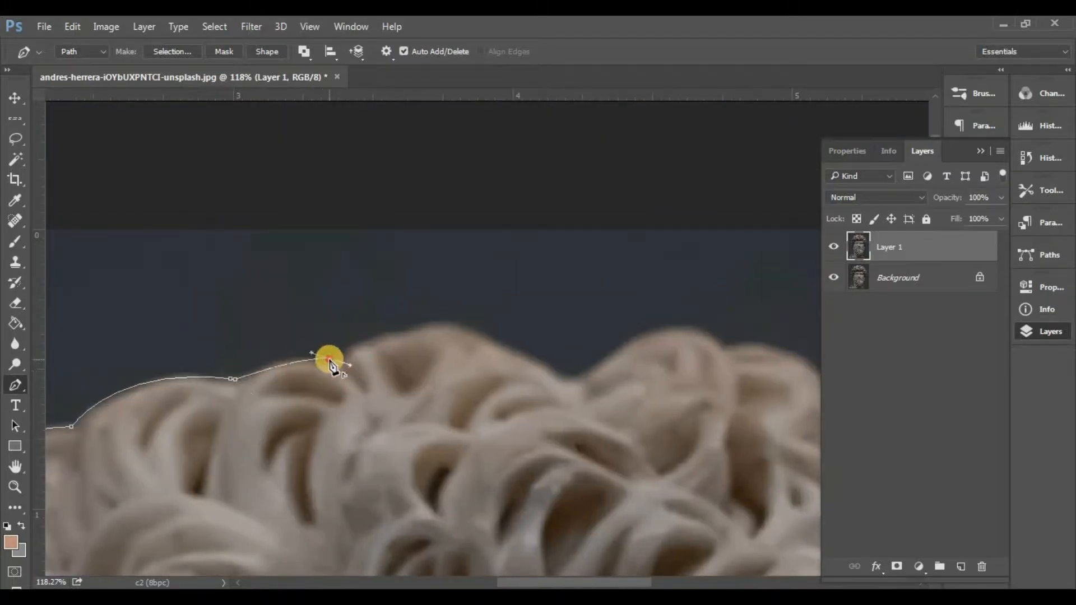
drag(554, 368, 682, 461)
drag(603, 357, 642, 320)
mouse_move(724, 351)
mouse_down()
mouse_move(738, 404)
mouse_move(768, 405)
mouse_up()
mouse_move(807, 409)
mouse_down()
mouse_move(469, 365)
mouse_move(473, 380)
mouse_move(234, 336)
mouse_up()
Step: Continue the Pen path around the upper curls and down the image-right side of the head
click(329, 387)
click(367, 417)
click(384, 467)
click(398, 489)
click(409, 505)
mouse_move(413, 509)
mouse_down()
mouse_move(145, 348)
mouse_move(281, 396)
mouse_move(283, 432)
mouse_move(310, 385)
mouse_move(266, 235)
mouse_up()
drag(267, 235, 268, 238)
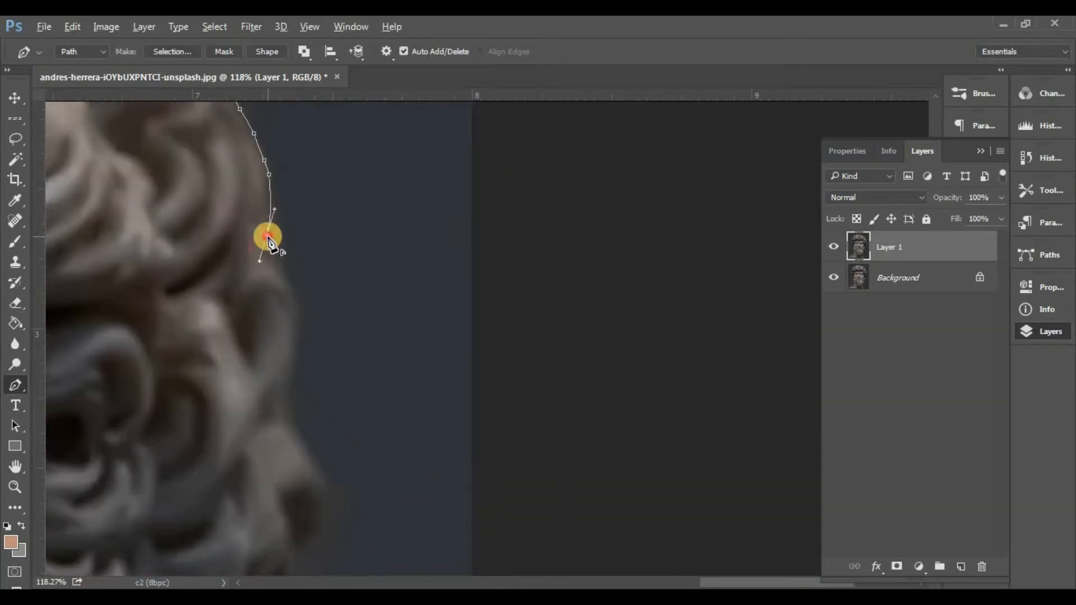
Step: Trace the Pen path down the outer edge of the image-right side curls towards the ear
click(300, 353)
click(314, 453)
drag(315, 453, 280, 252)
click(286, 348)
drag(285, 348, 292, 249)
mouse_move(282, 365)
mouse_down()
mouse_move(258, 381)
mouse_move(290, 180)
mouse_up()
Step: Trace the Pen path beneath the image-right side curls and along the upper edge of the beard
drag(240, 283, 209, 315)
drag(182, 560, 269, 279)
click(241, 284)
mouse_move(222, 331)
mouse_down()
mouse_move(221, 361)
mouse_move(354, 235)
mouse_up()
click(330, 280)
drag(323, 316, 323, 330)
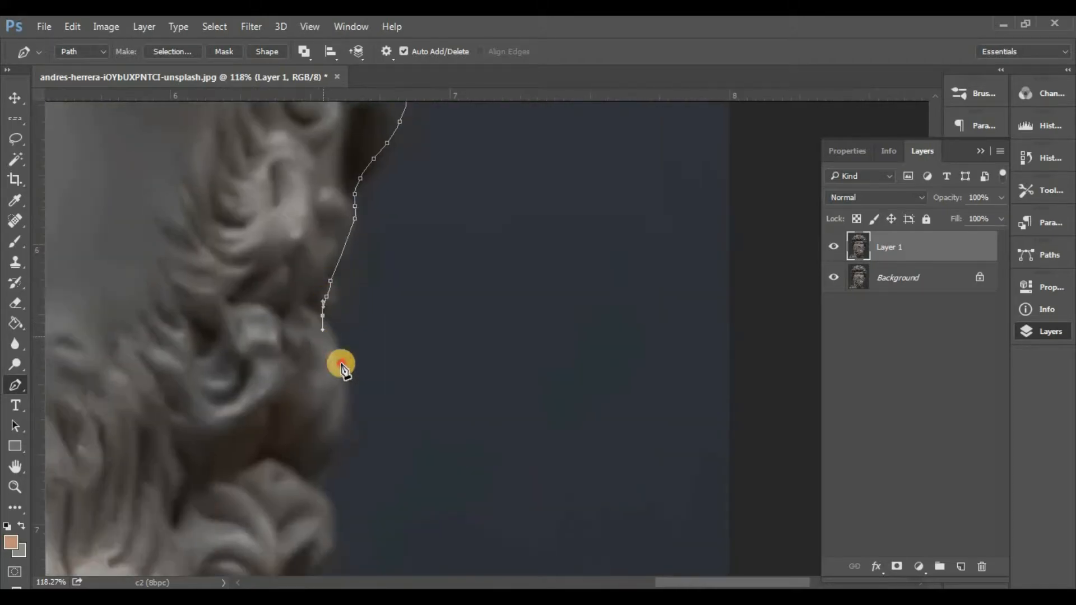
mouse_move(341, 367)
mouse_down()
mouse_move(373, 288)
mouse_move(338, 336)
mouse_up()
Step: Continue the Pen path along the lower image-right edge of the beard and down the neck
mouse_move(288, 368)
mouse_down()
mouse_move(263, 396)
mouse_move(324, 201)
mouse_move(304, 241)
mouse_up()
click(276, 354)
click(274, 365)
drag(224, 375, 391, 138)
drag(380, 234, 324, 257)
alt+click(379, 233)
drag(356, 338, 360, 361)
Step: Trace the image-right shoulder and close the Pen path along the image's bottom and left edges
drag(457, 294, 319, 62)
click(473, 319)
click(655, 359)
scroll(650, 355, down, 12)
drag(129, 353, 370, 353)
click(261, 355)
click(261, 315)
Step: Convert the closed path around the statue into a selection
scroll(483, 275, down, 1)
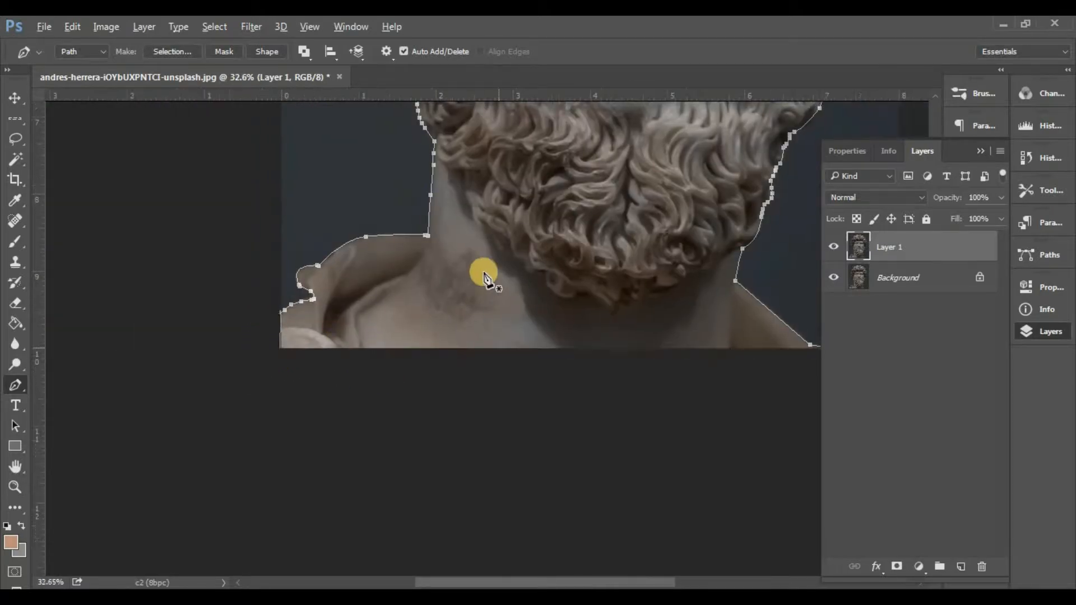
scroll(487, 278, down, 3)
right_click(540, 252)
click(549, 256)
key(Return)
key(v)
scroll(504, 307, down, 2)
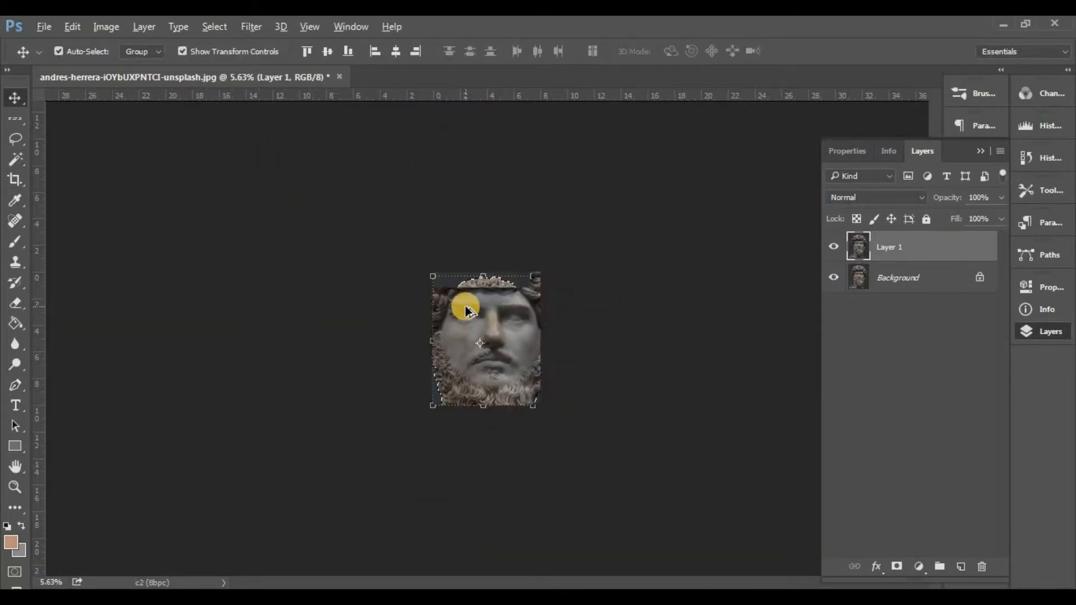
Step: Mask Layer 1 with the statue selection and hide the Background layer
scroll(466, 310, up, 3)
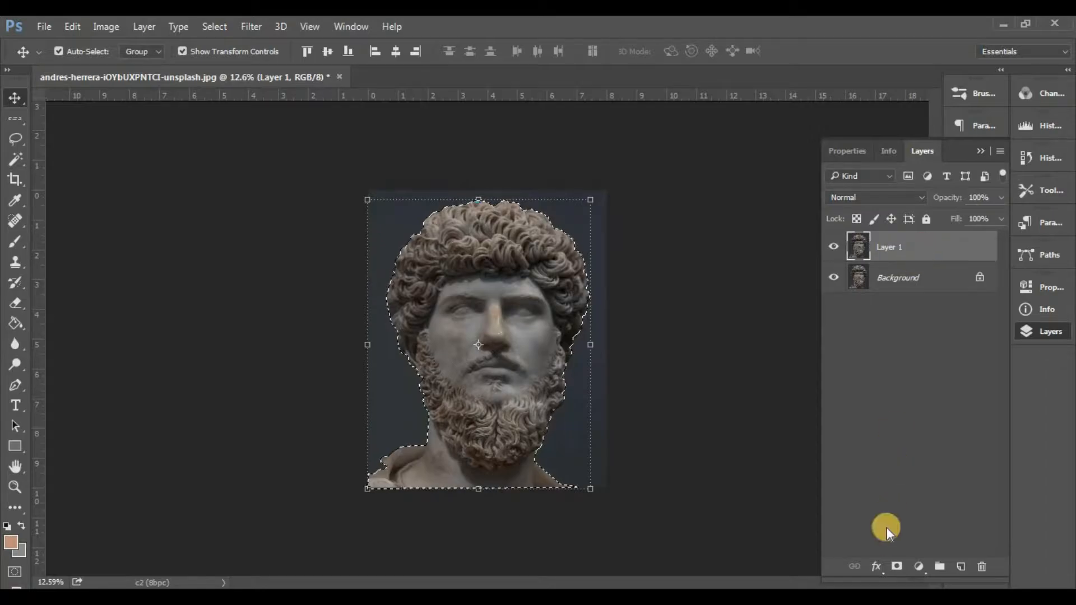
click(896, 567)
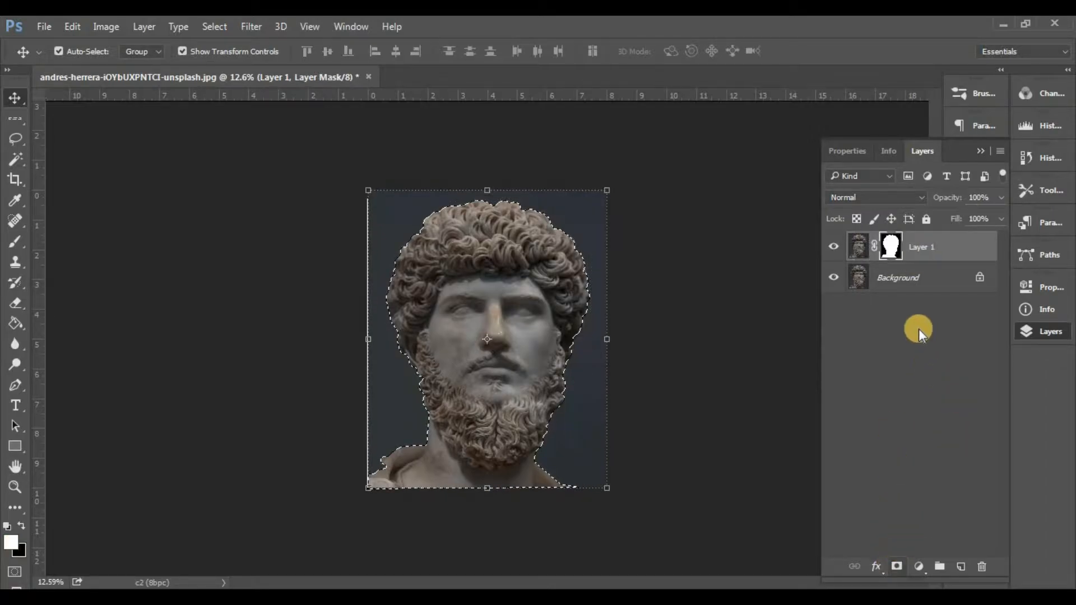
click(833, 277)
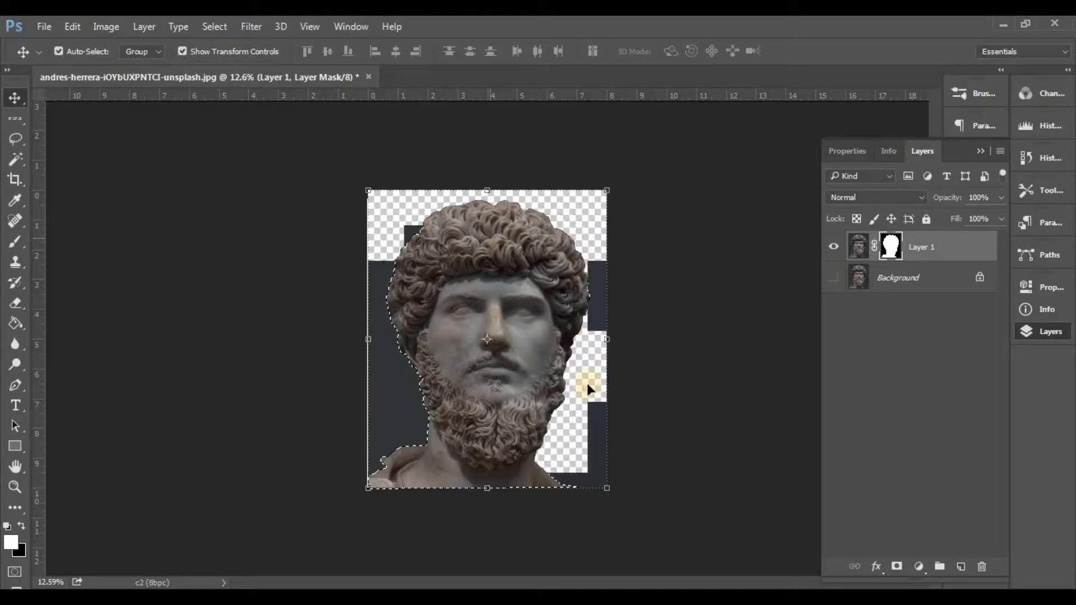
scroll(540, 314, down, 10)
scroll(535, 317, up, 1)
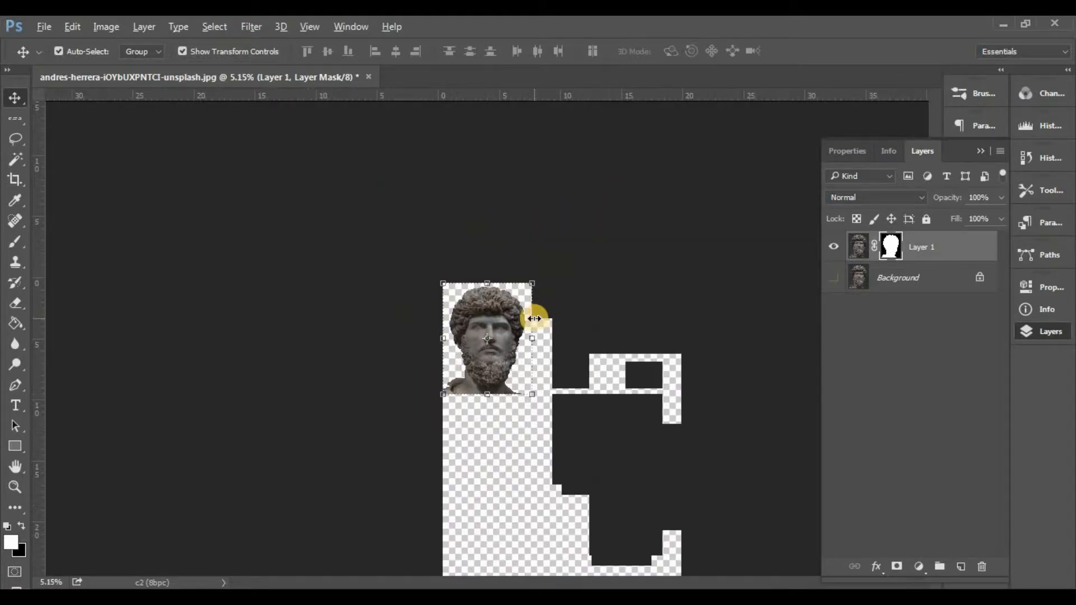
Step: Add a Solid Color fill layer in pink #d44786 between the Background layer and the masked statue
click(919, 567)
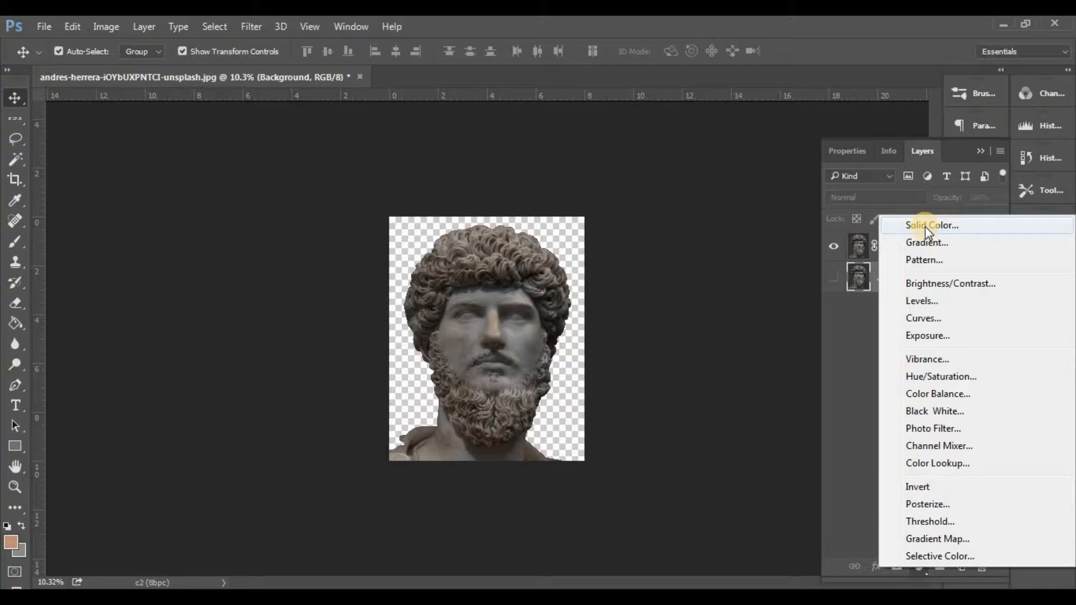
click(926, 231)
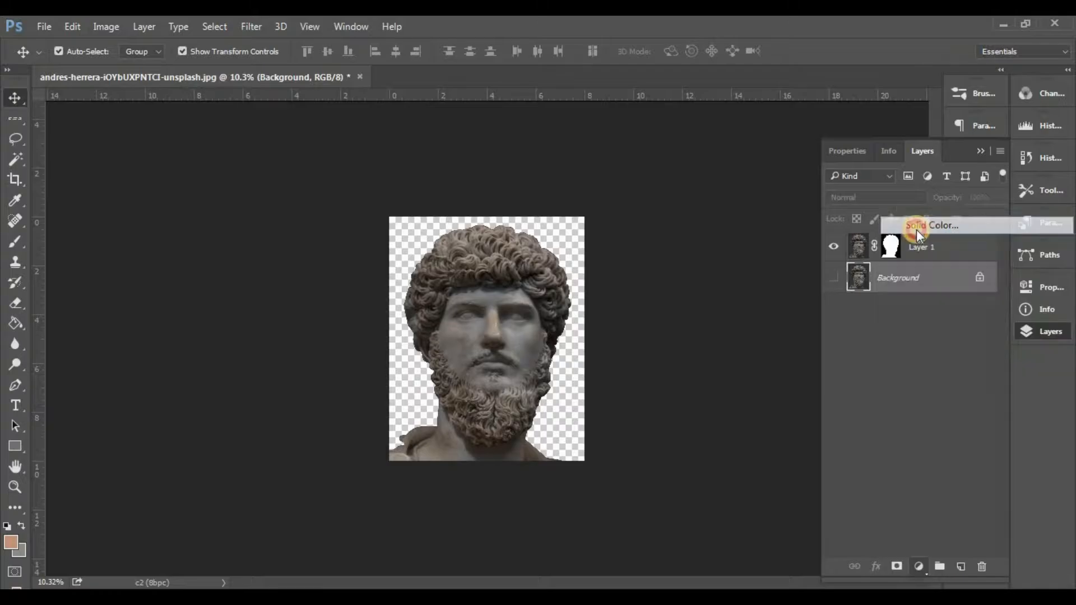
click(829, 176)
click(744, 180)
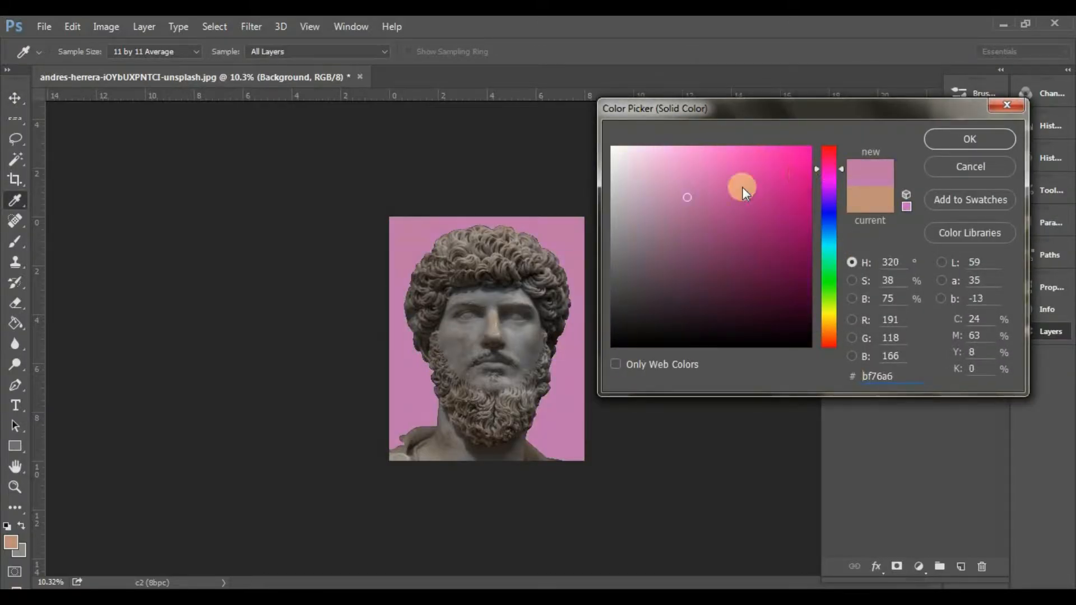
click(828, 162)
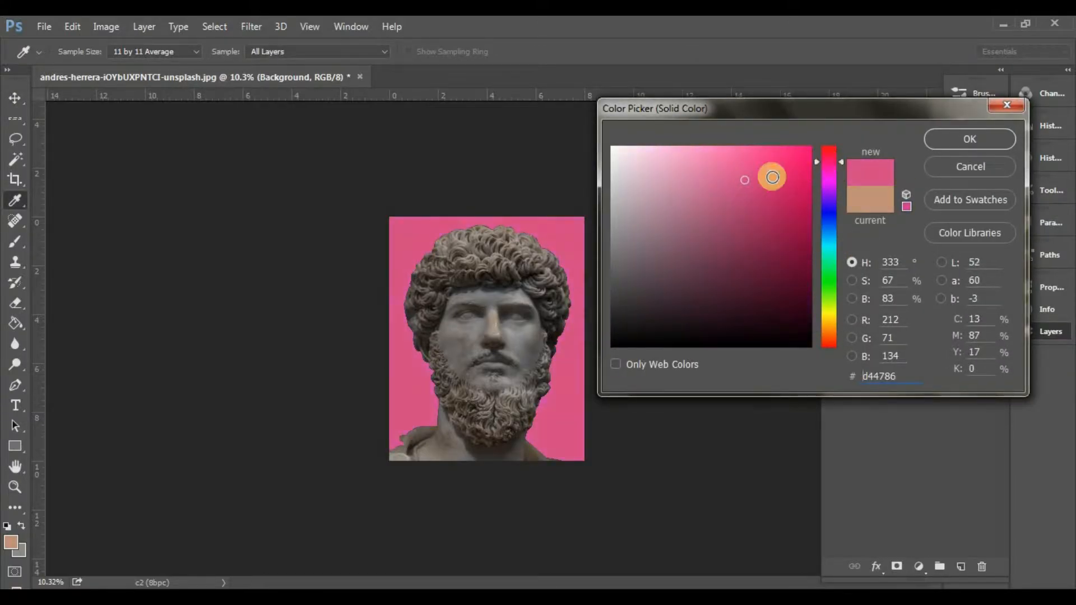
click(980, 136)
key(v)
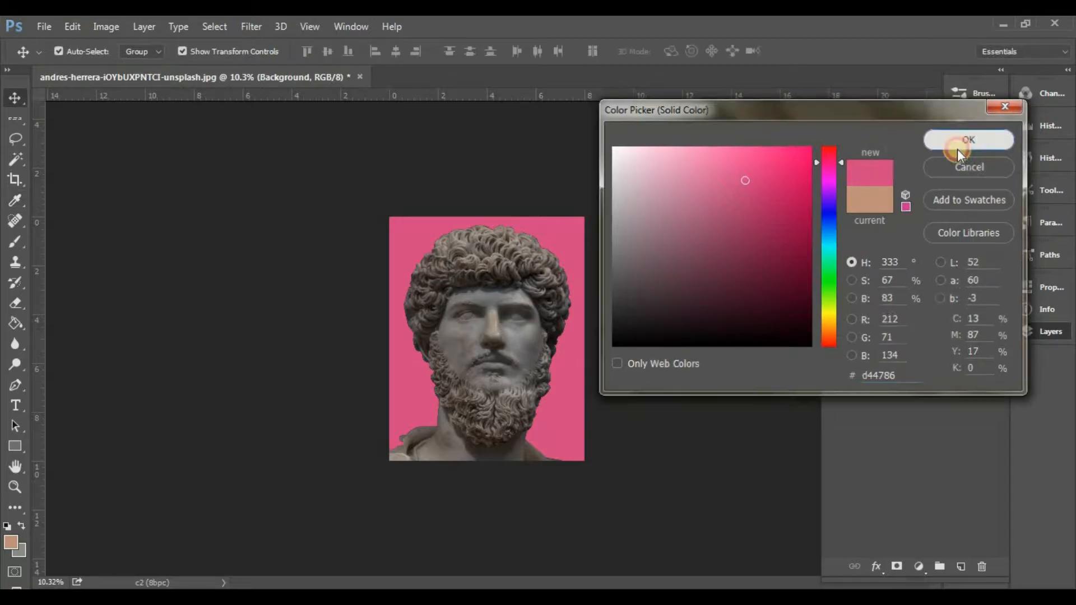
Step: Add a Hue/Saturation adjustment clipped to the statue's Layer 1 and set its Saturation to -100
click(908, 251)
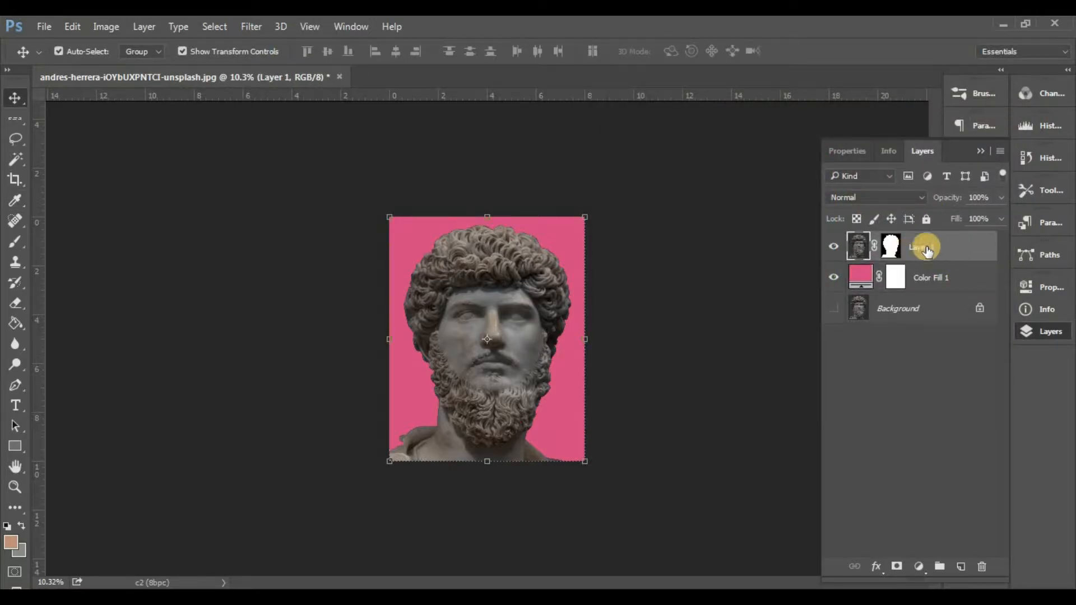
click(919, 566)
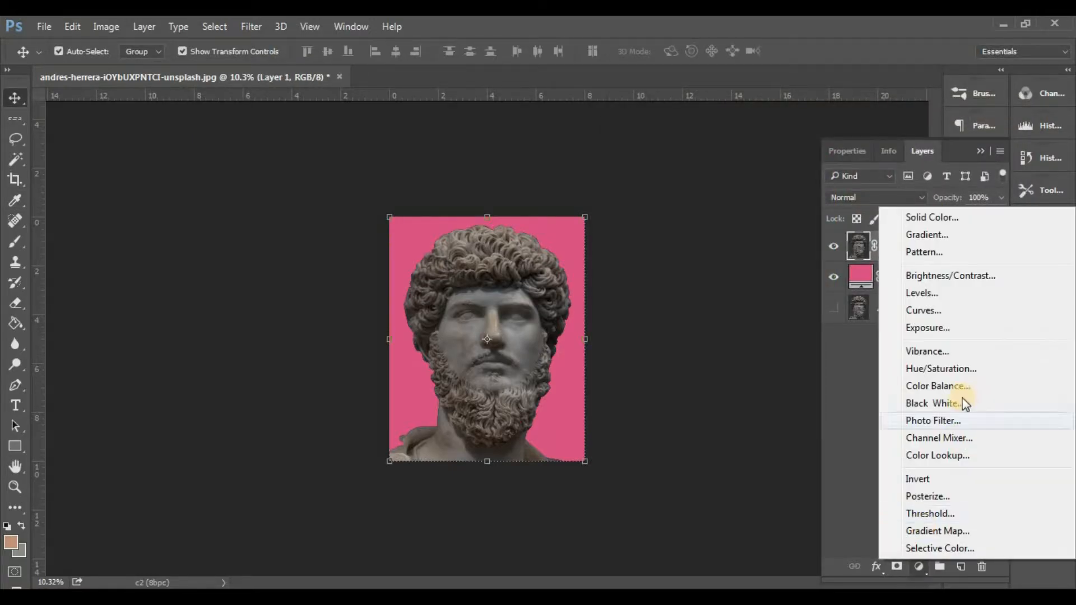
click(951, 371)
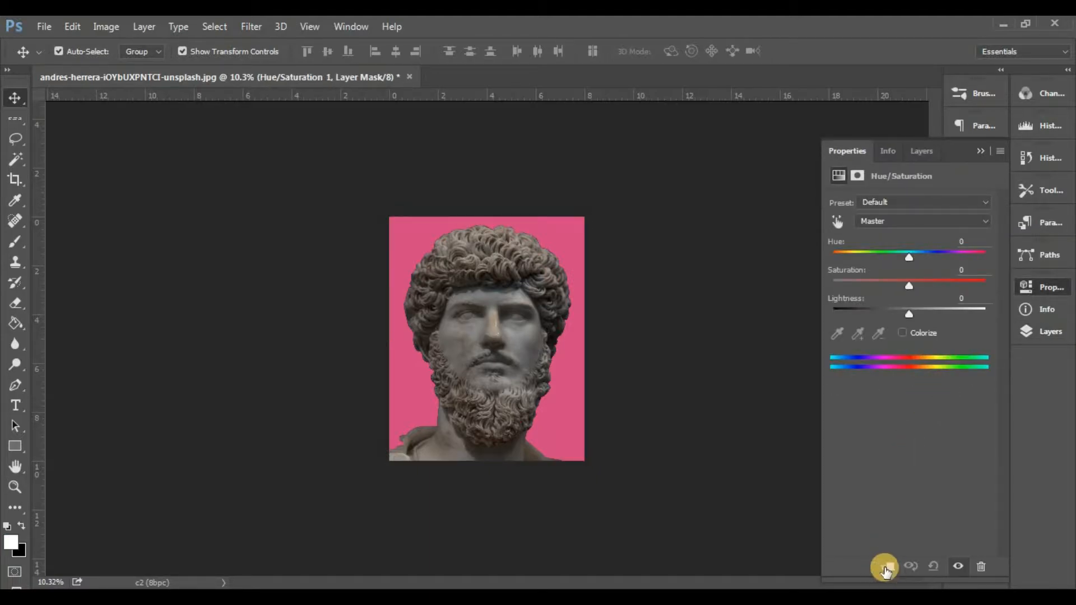
click(886, 567)
drag(909, 288, 864, 287)
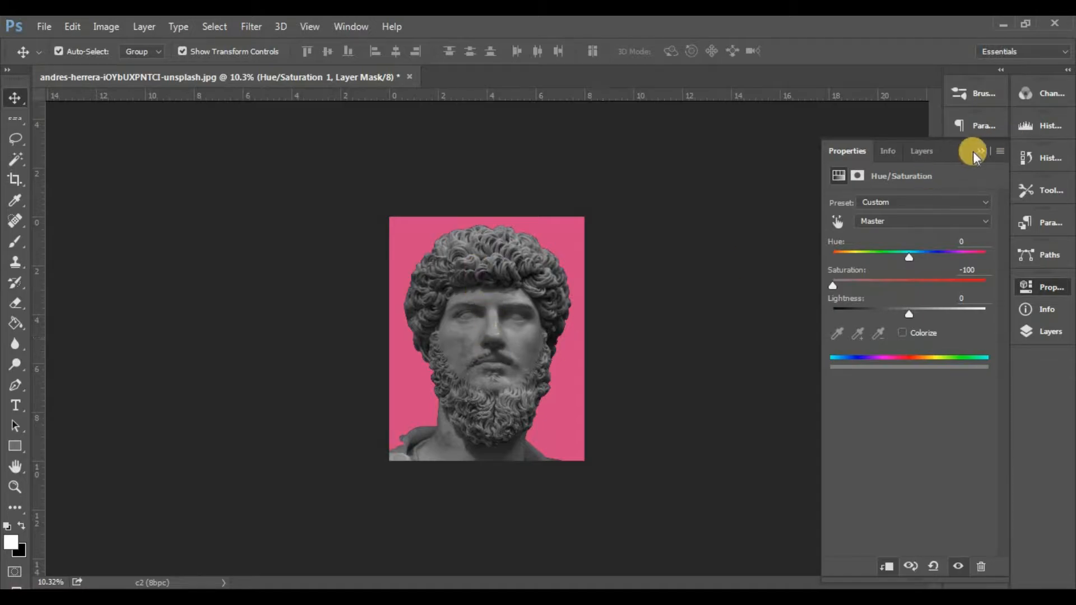
click(1024, 272)
Step: Add a Curves adjustment clipped to the statue and bend its RGB curve into a wave of alternating peaks and dips
click(1046, 331)
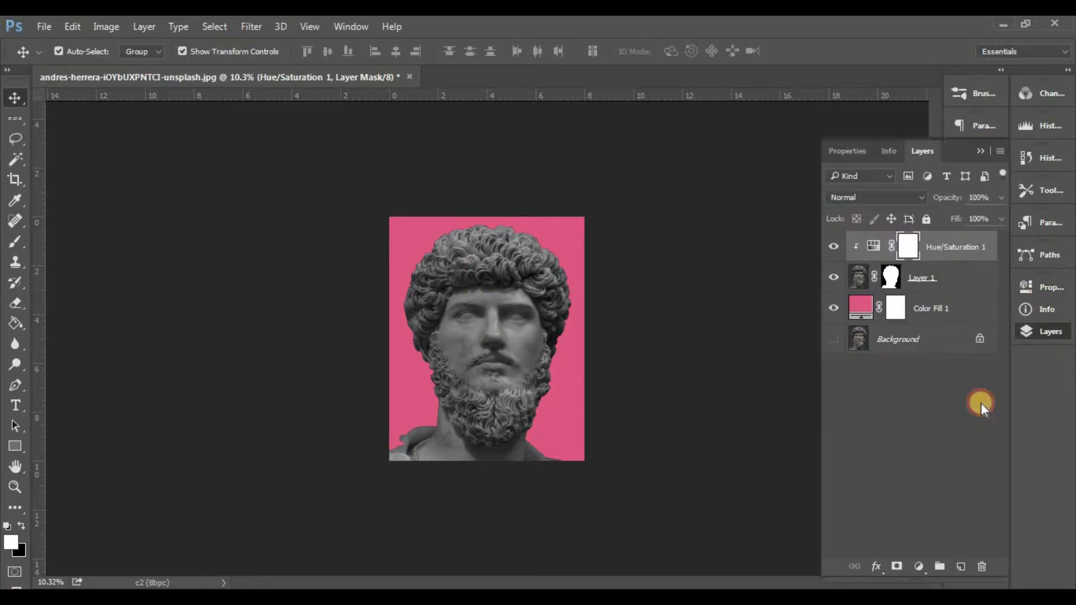
click(918, 567)
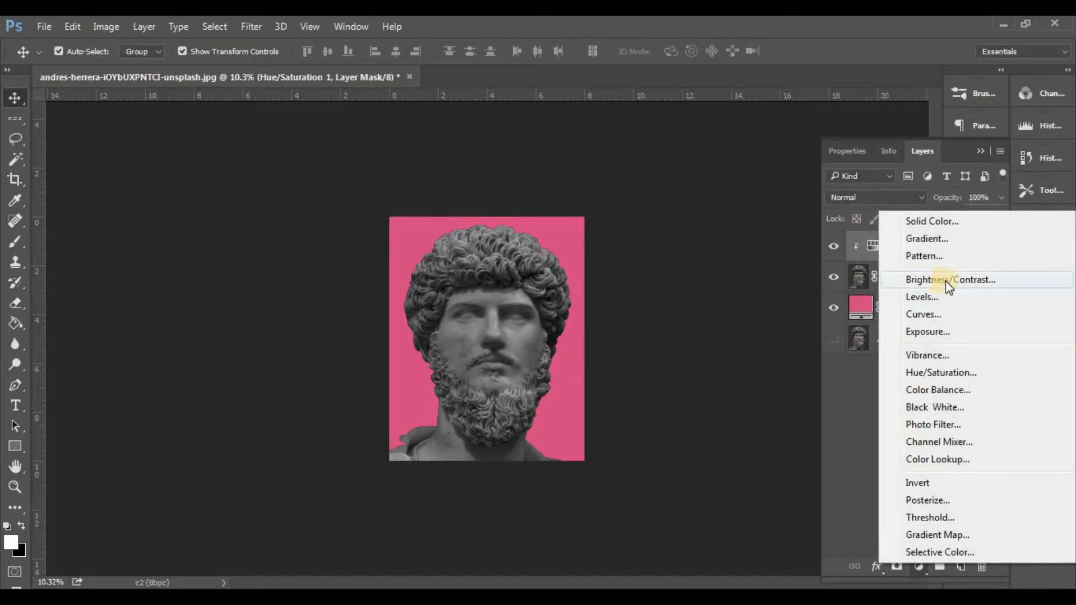
click(904, 317)
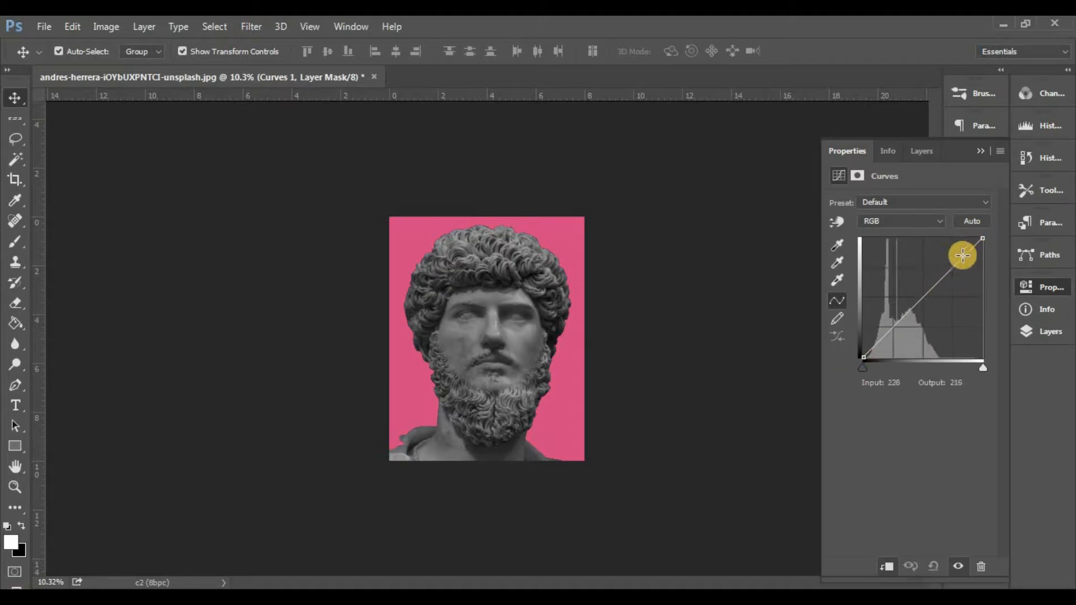
drag(963, 256, 970, 306)
drag(922, 241, 892, 338)
drag(878, 283, 877, 278)
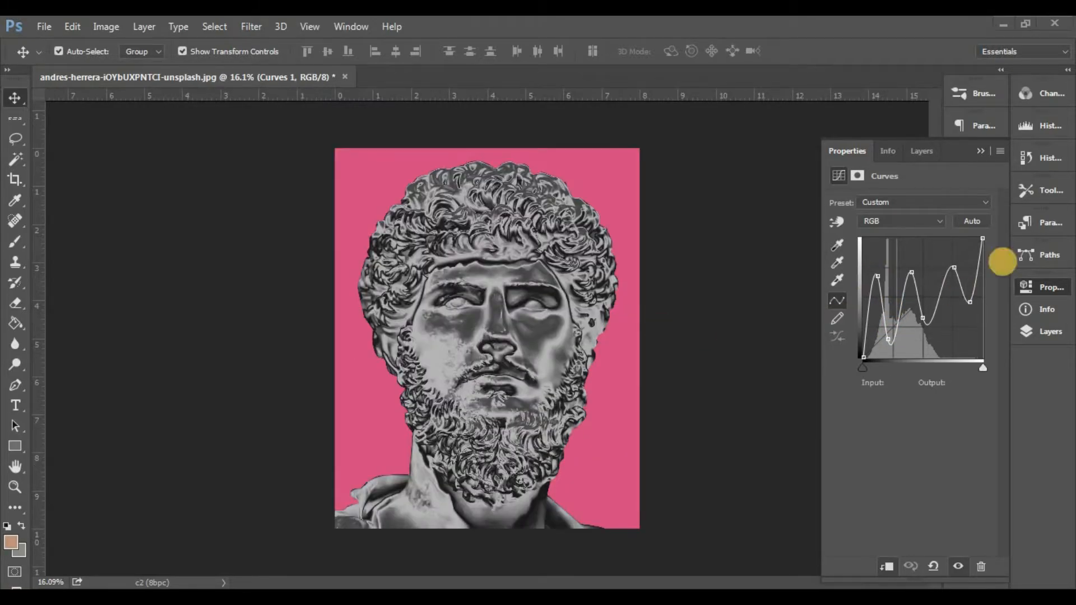
click(979, 152)
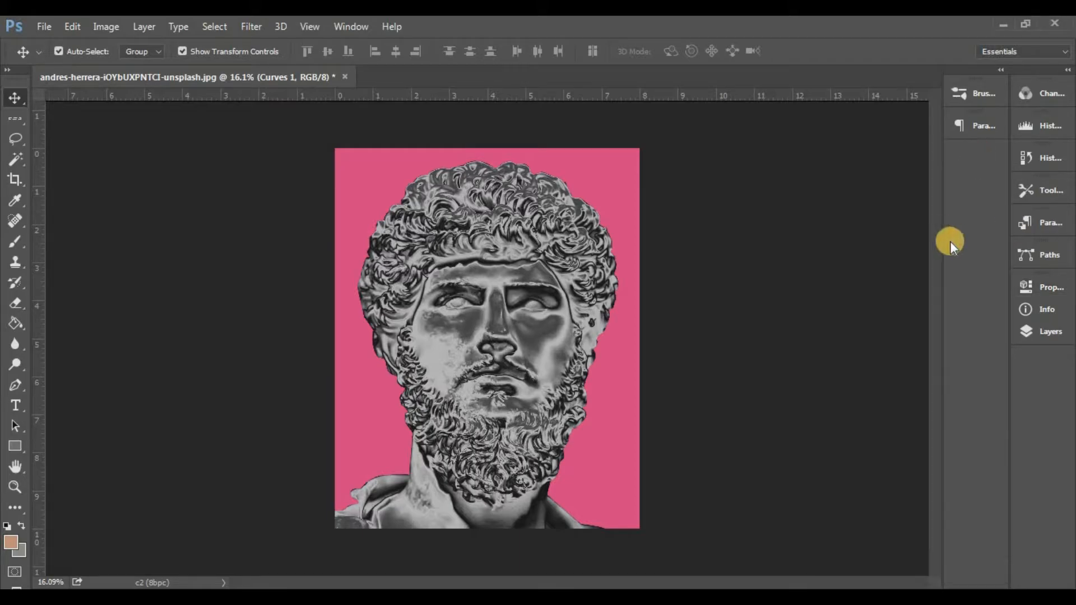
Step: Add a Color Lookup adjustment above the Curves layer with the EdgyAmber.3DL 3DLUT file and clip it to the statue
click(1033, 332)
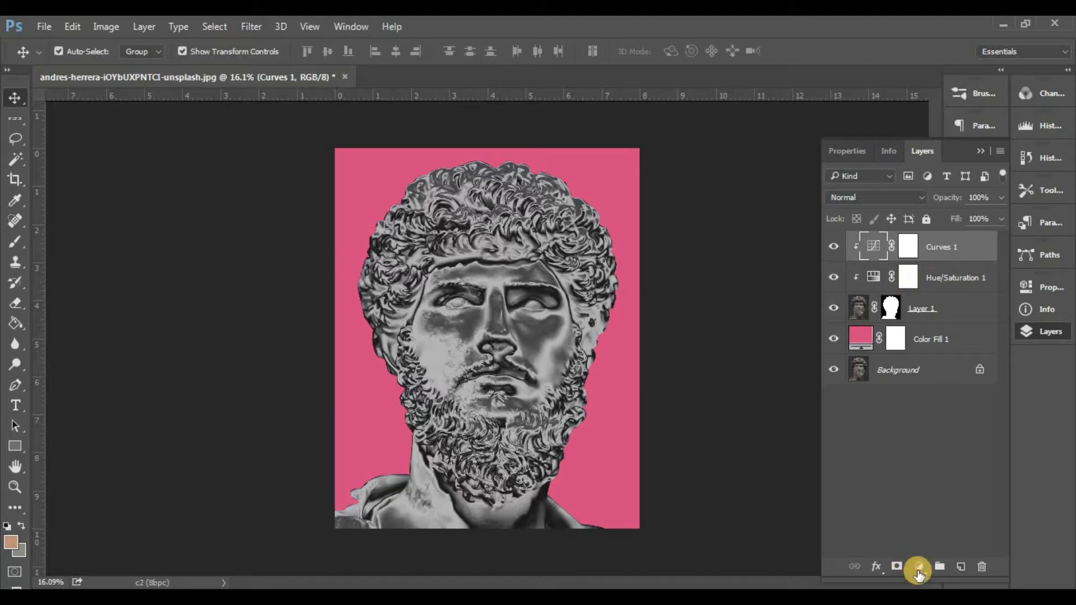
click(918, 567)
click(953, 464)
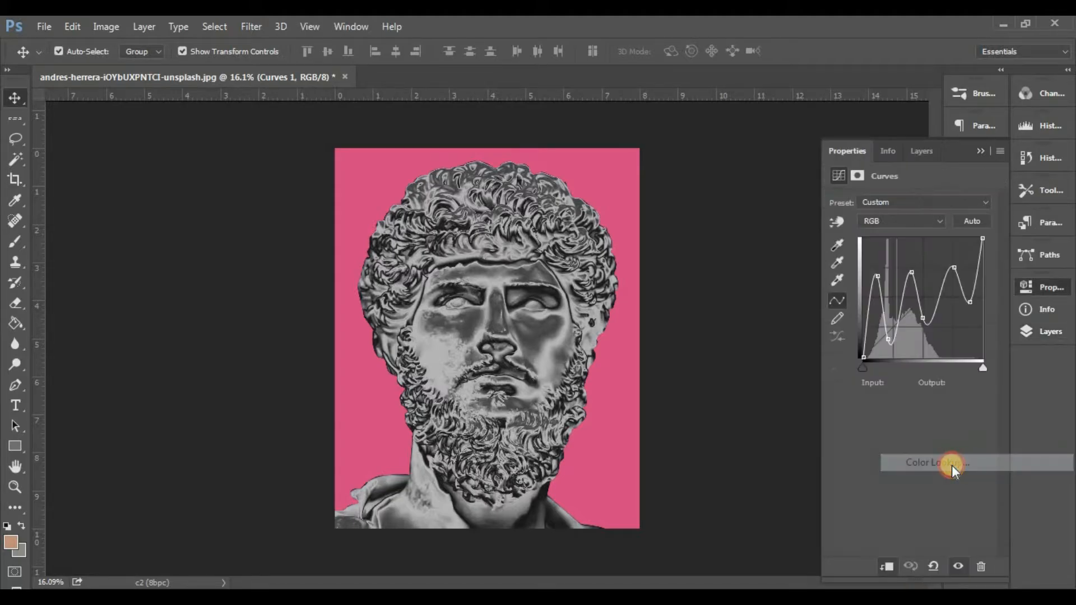
click(926, 200)
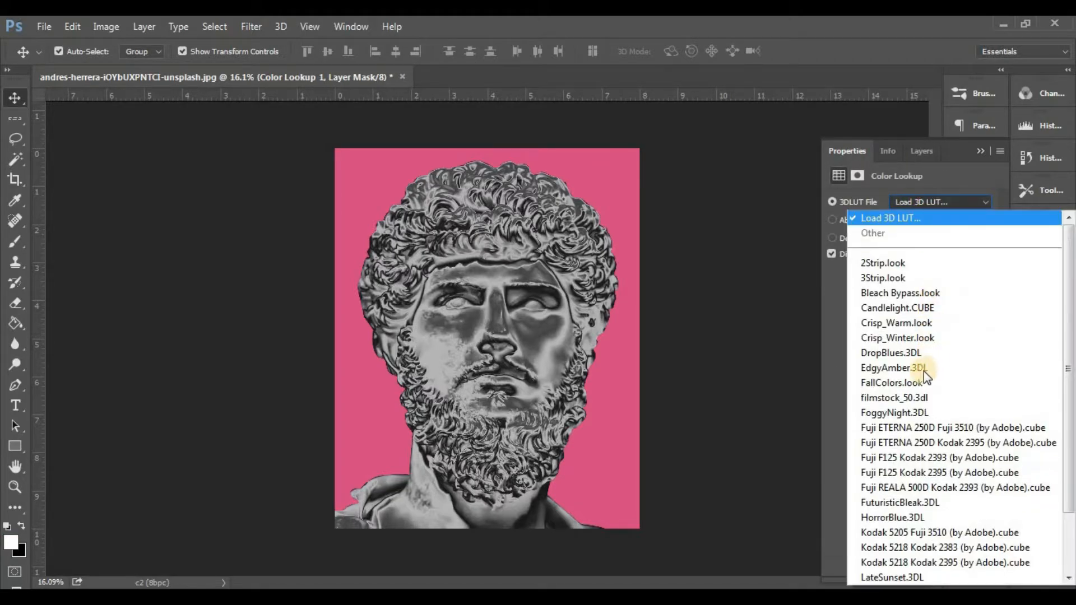
click(895, 368)
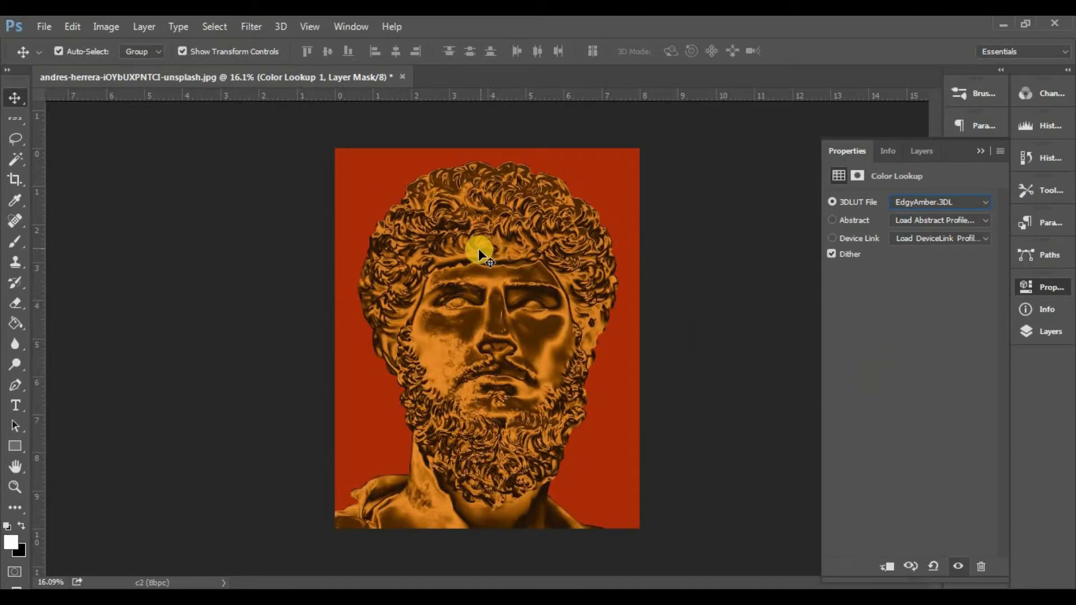
click(888, 567)
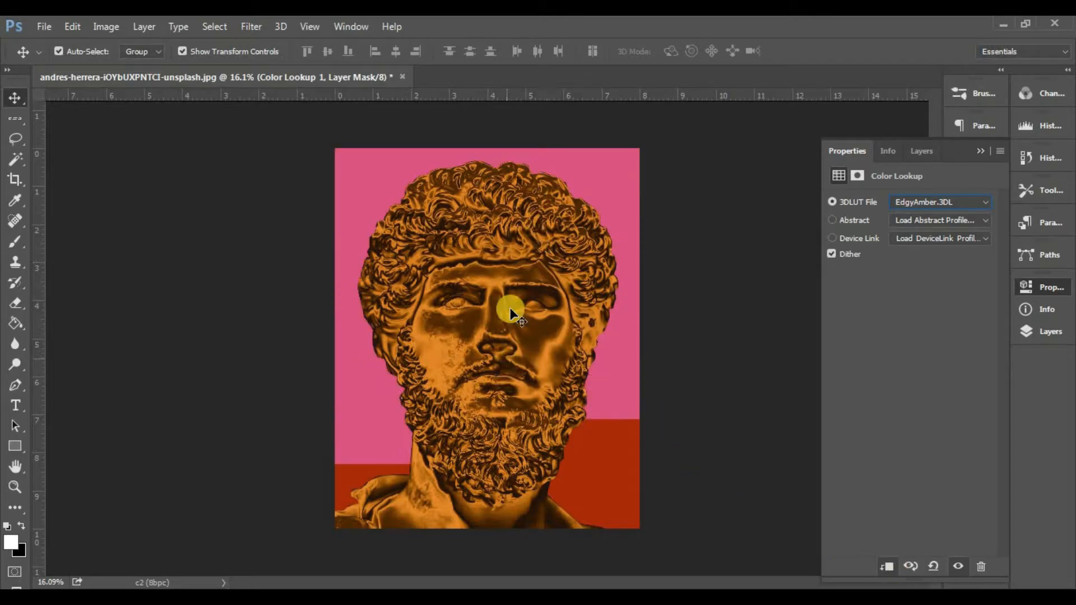
click(981, 151)
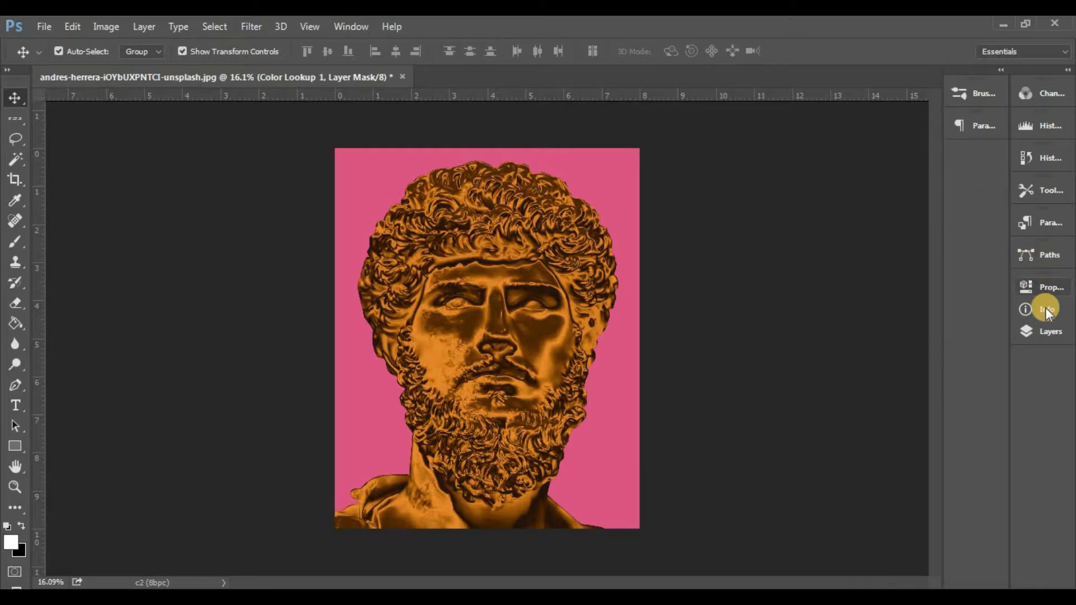
Step: Add a Levels adjustment clipped to the statue and set its white input level to 208
click(1046, 334)
click(916, 568)
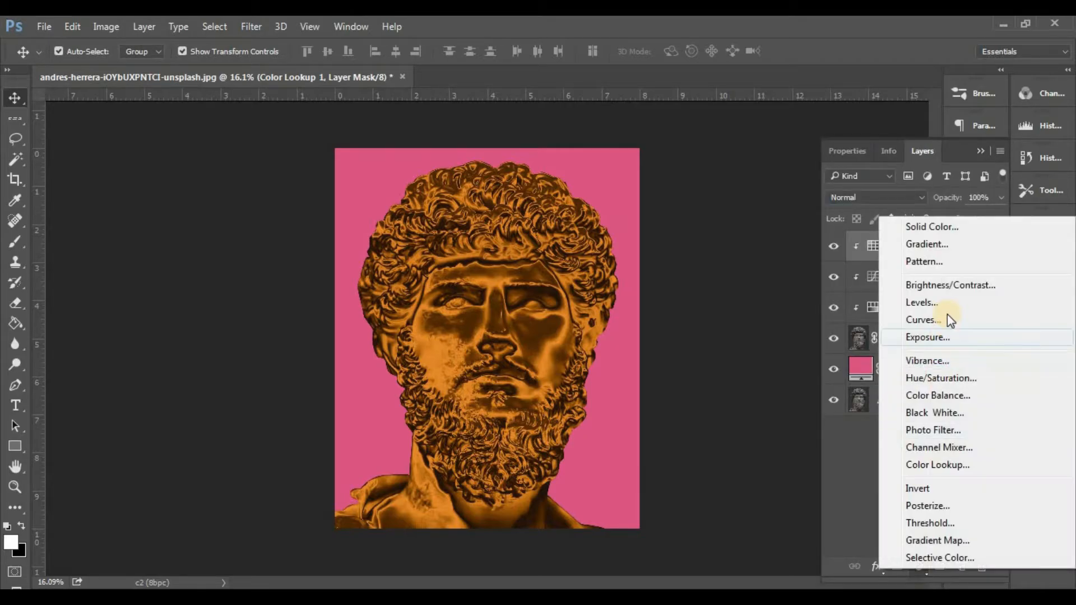
click(932, 301)
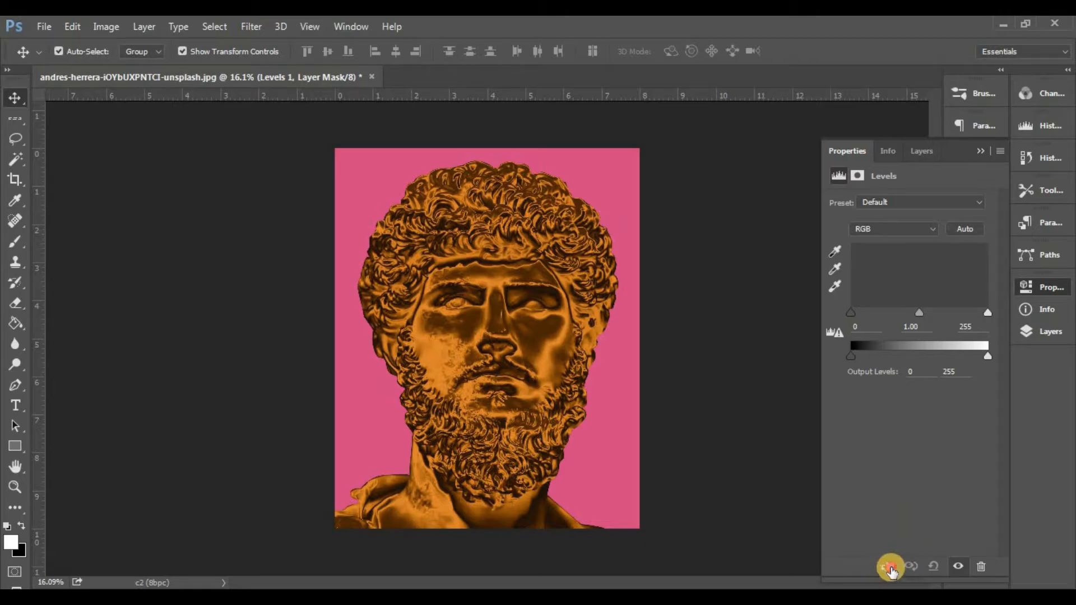
drag(987, 313, 963, 318)
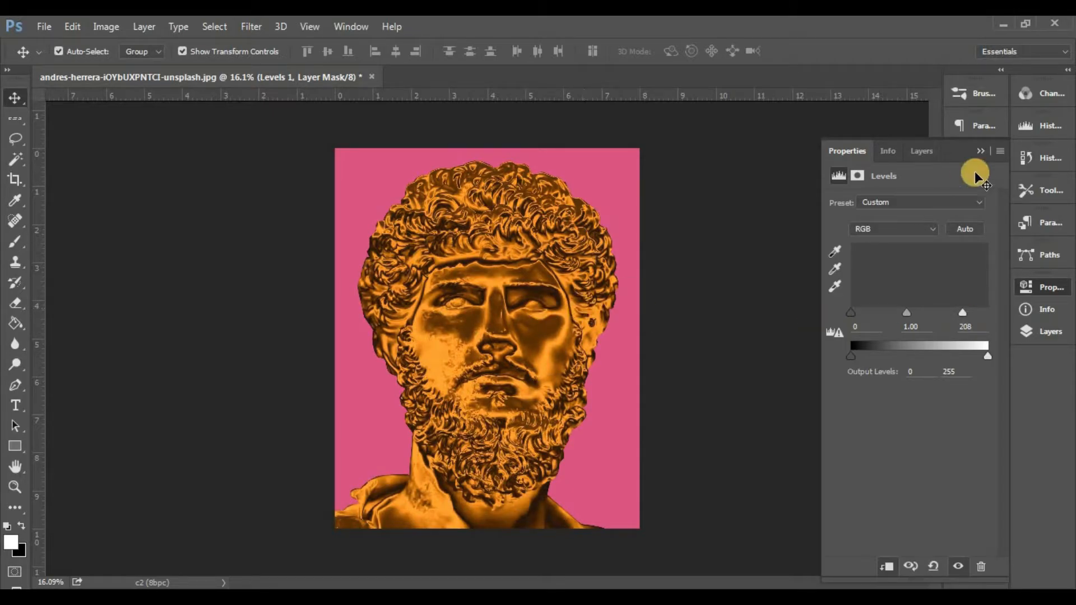
Step: Open the layer style settings of the statue's Layer 1 and enable a Drop Shadow effect
click(978, 152)
click(1041, 335)
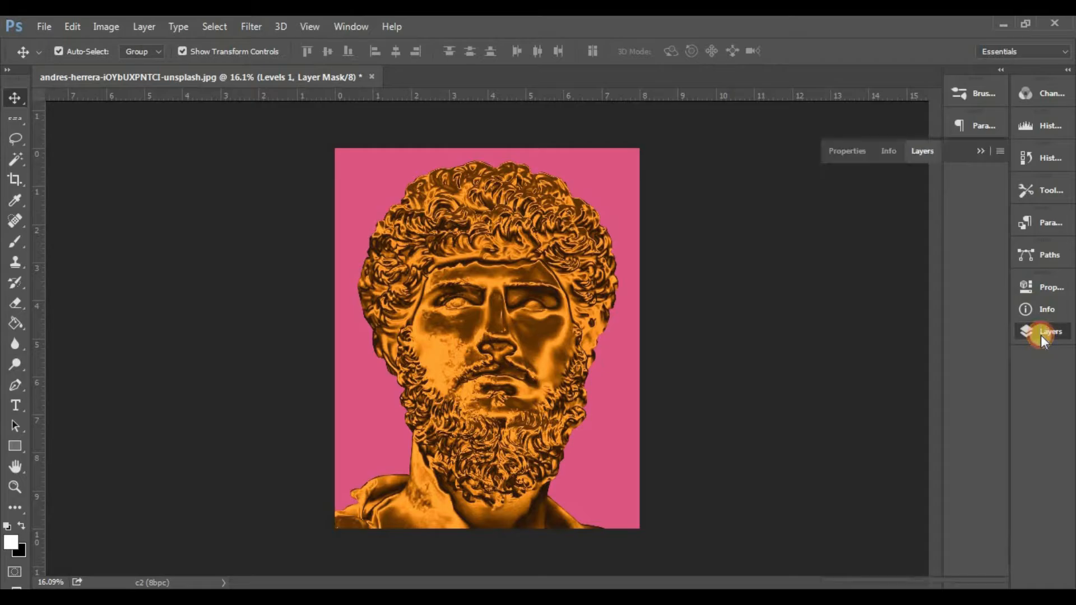
click(930, 374)
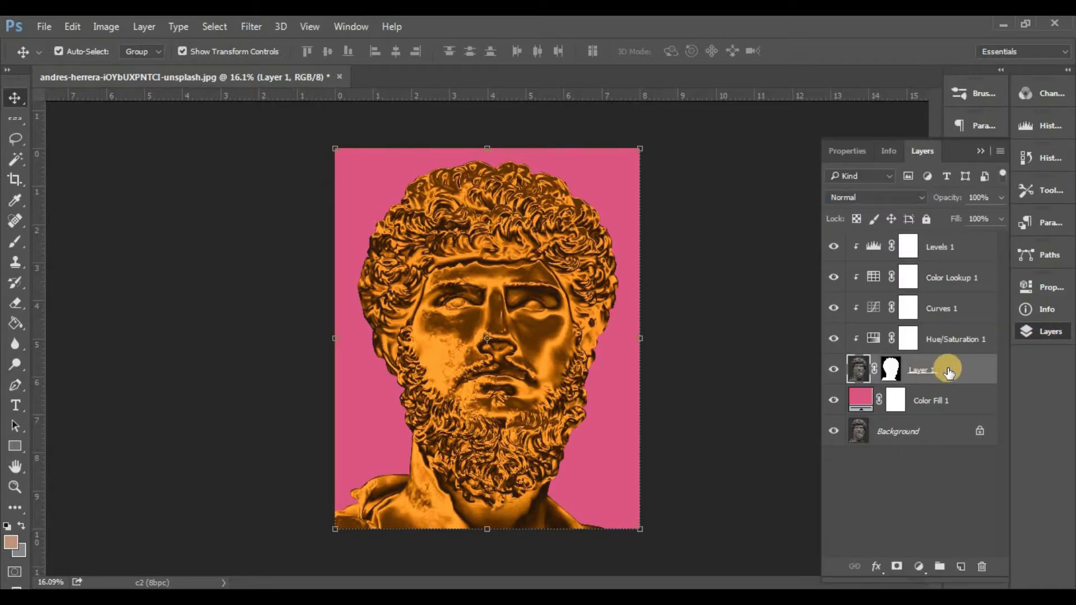
click(875, 571)
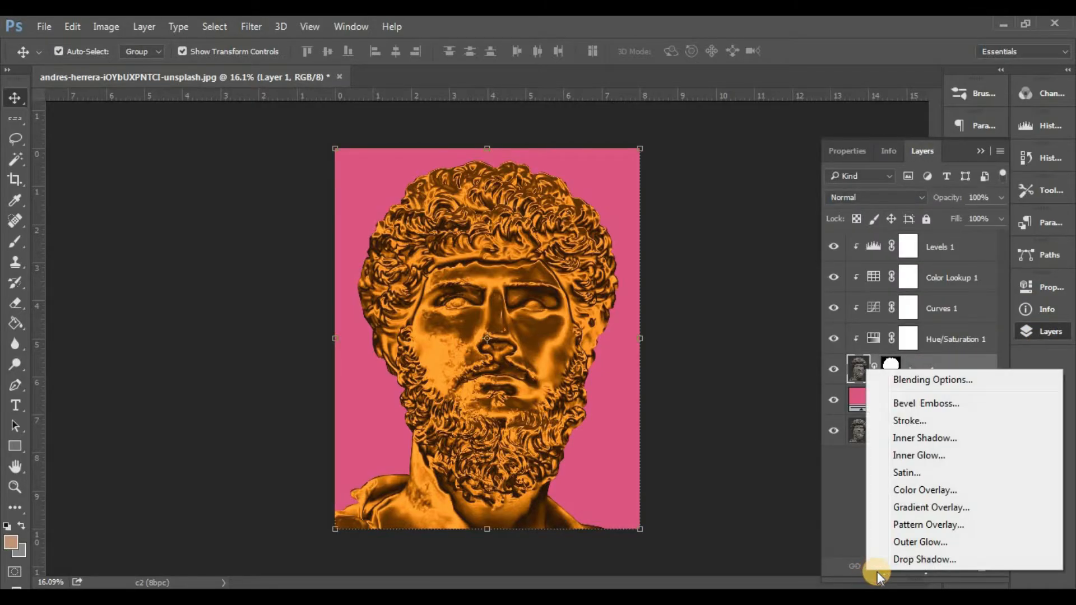
click(876, 569)
click(876, 566)
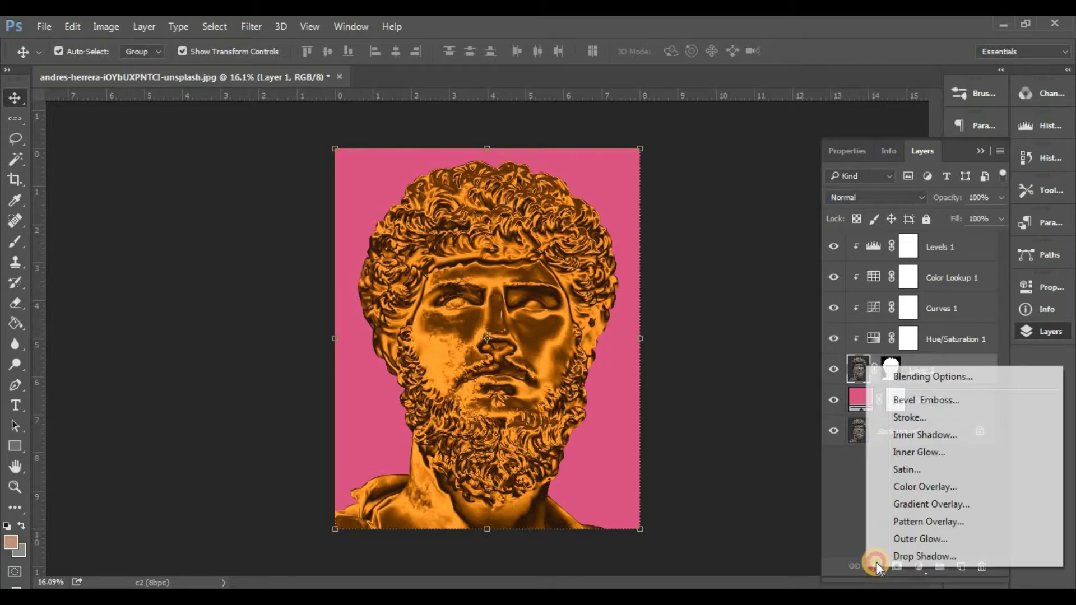
click(920, 377)
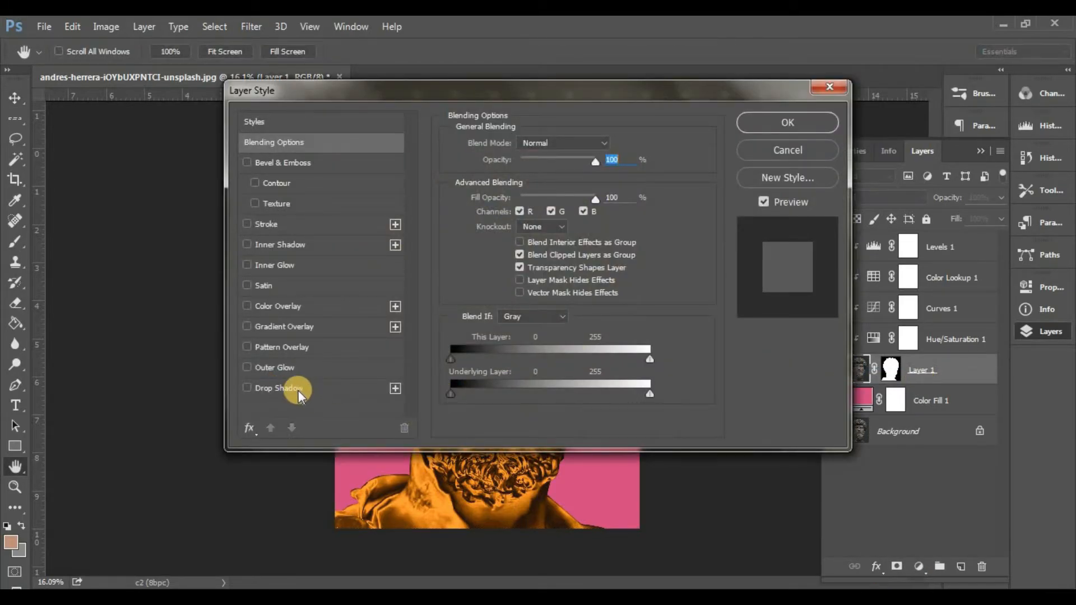
click(296, 388)
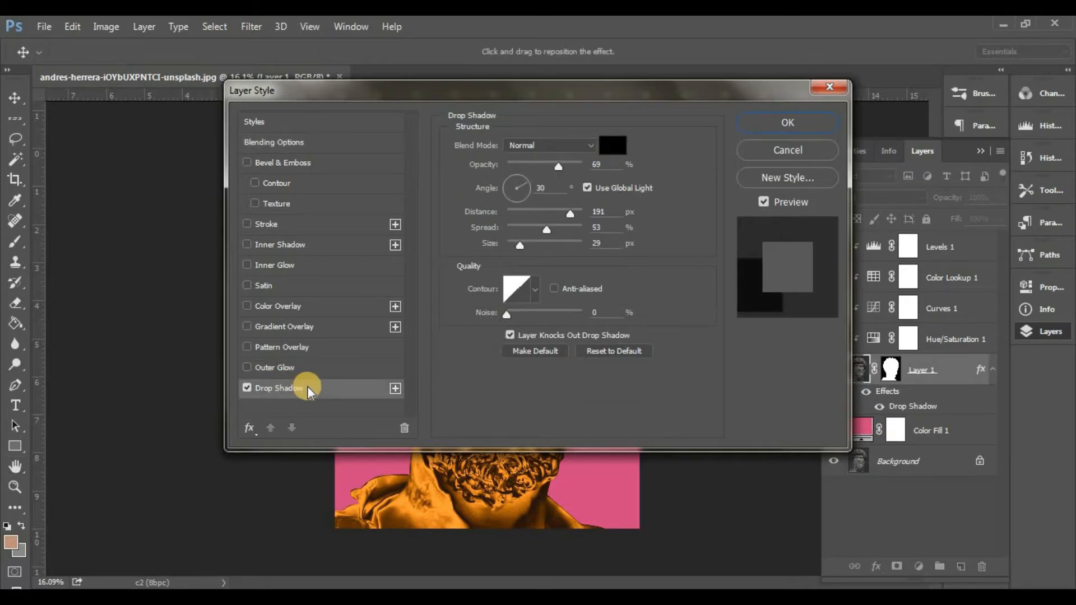
Step: Apply the drop shadow in Normal blend mode with 69% opacity, 191 px distance, 53% spread and 29 px size
click(613, 167)
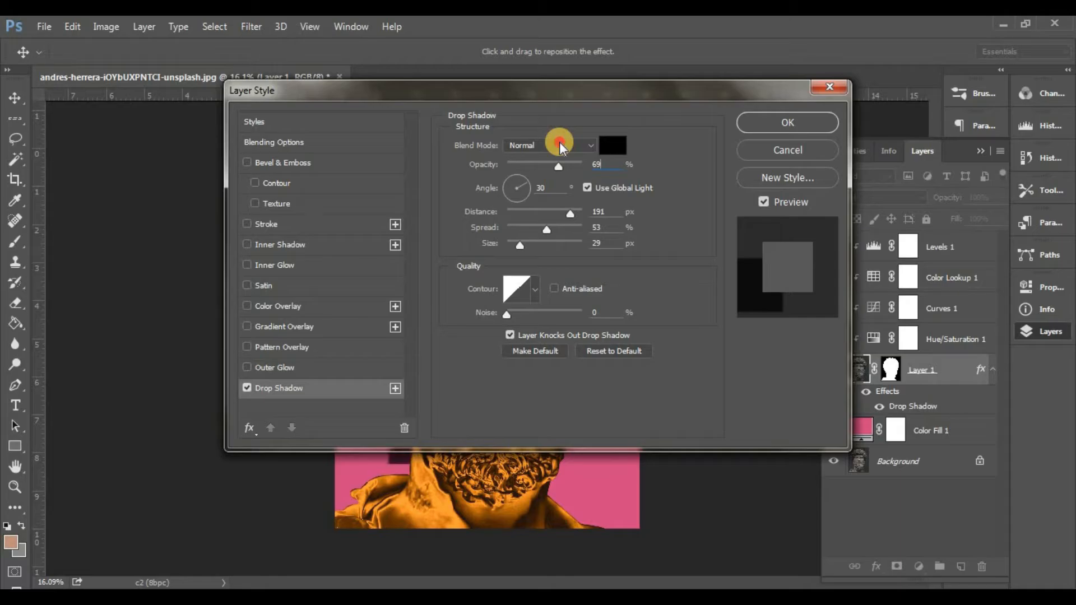
click(560, 142)
click(551, 158)
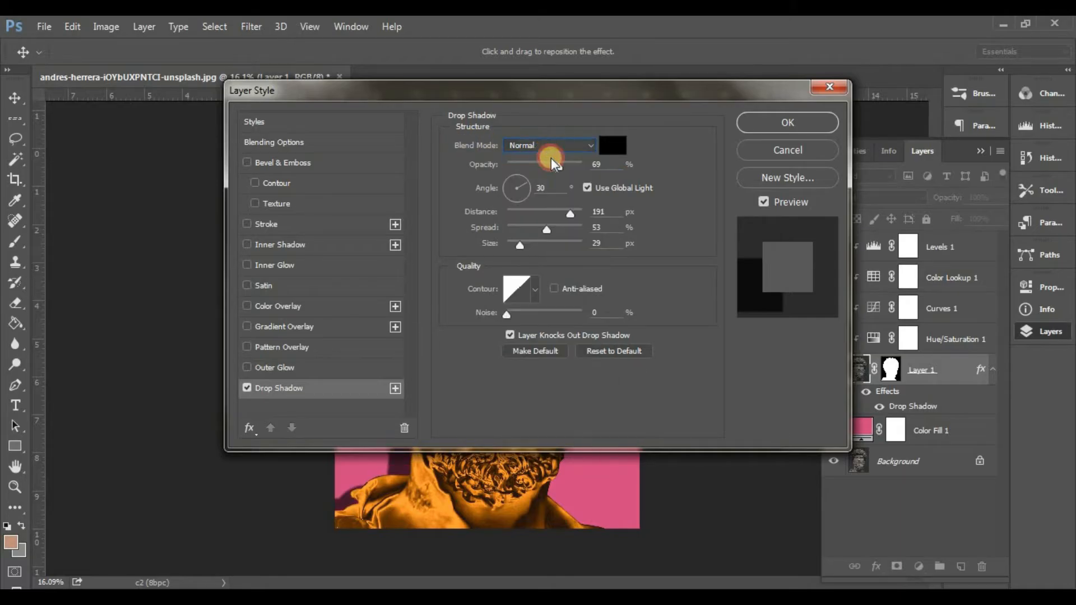
drag(608, 163, 581, 165)
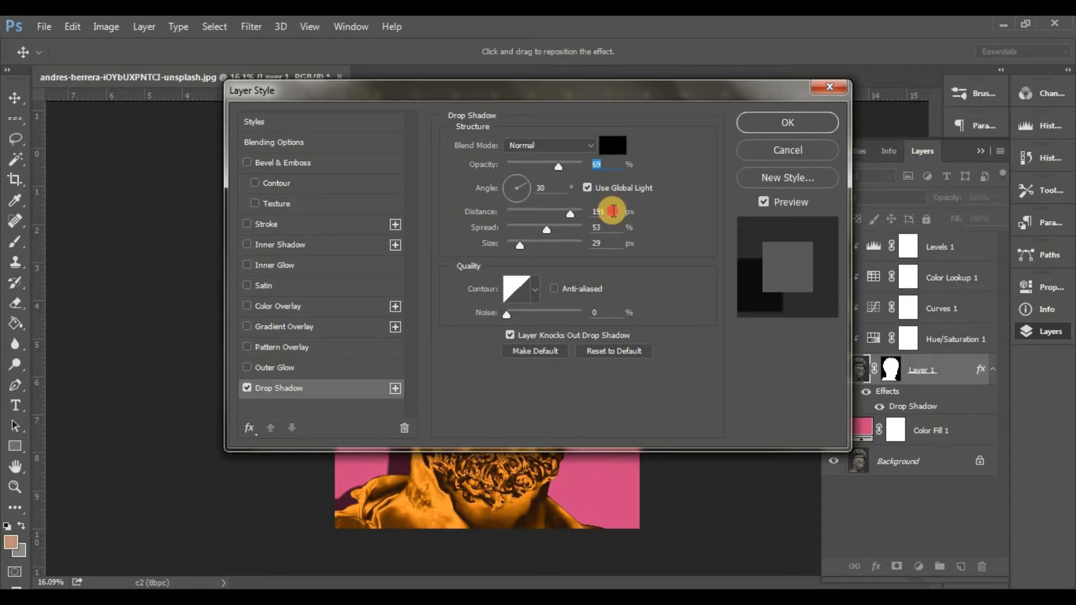
drag(610, 212, 588, 210)
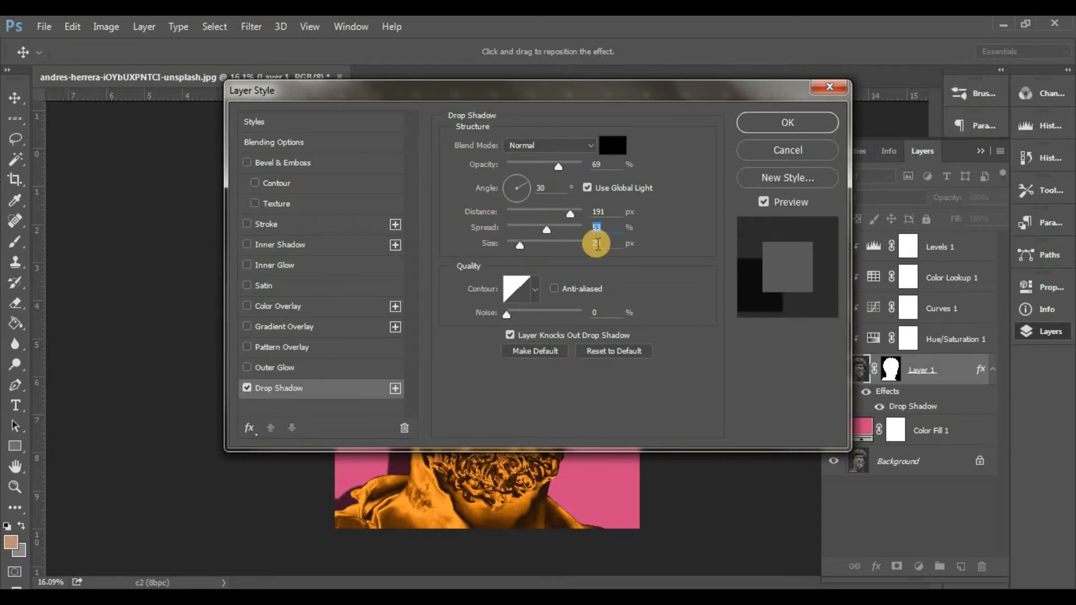
drag(609, 245, 569, 246)
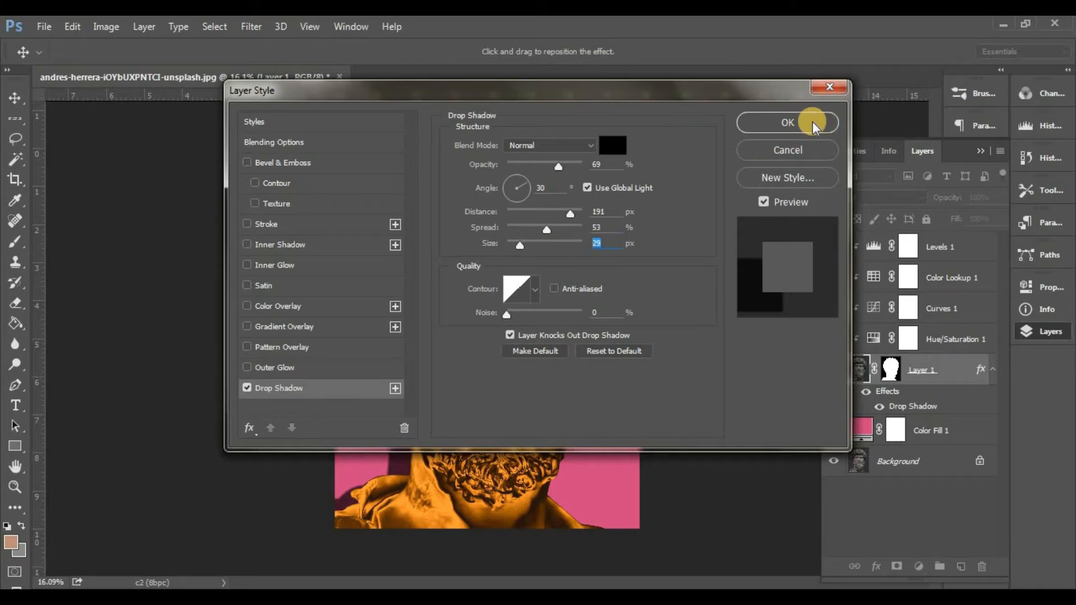
click(798, 122)
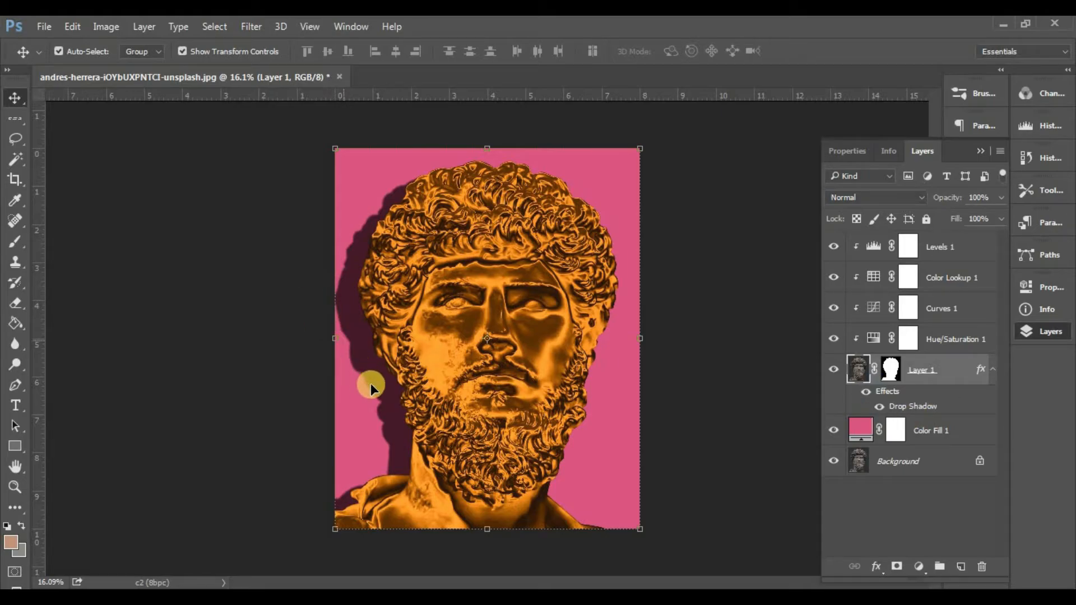
Step: Convert the statue's drop shadow effect into a separate layer of its own
click(155, 26)
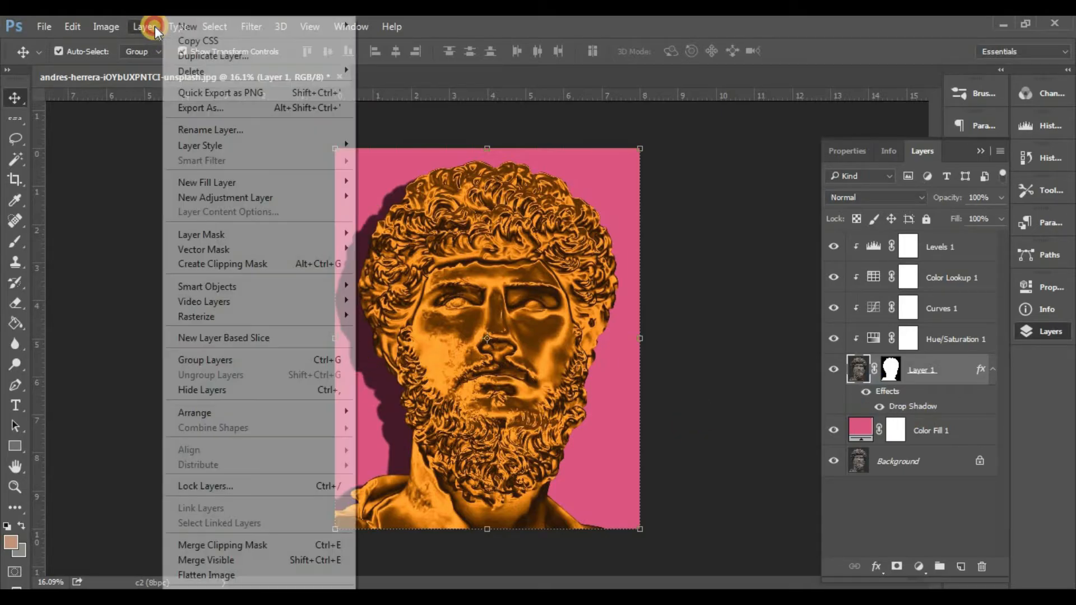
mouse_move(238, 146)
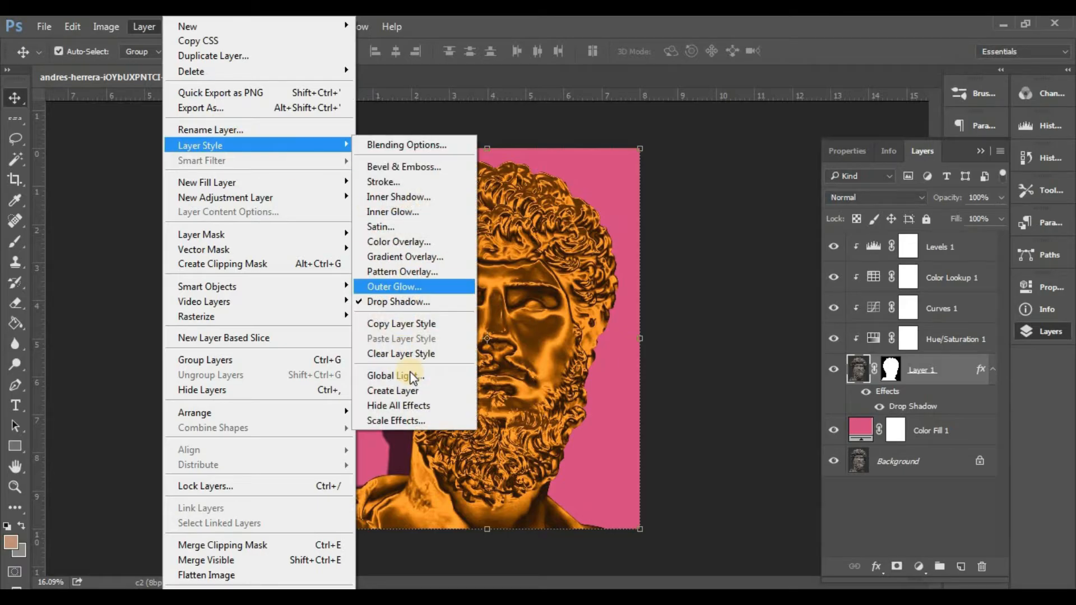
click(422, 391)
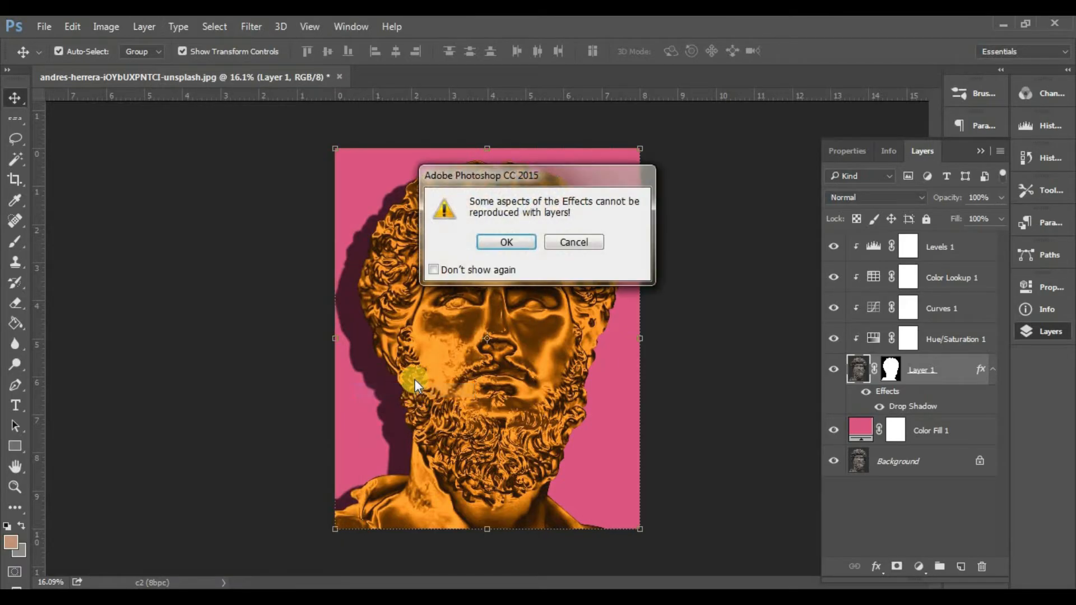
click(507, 242)
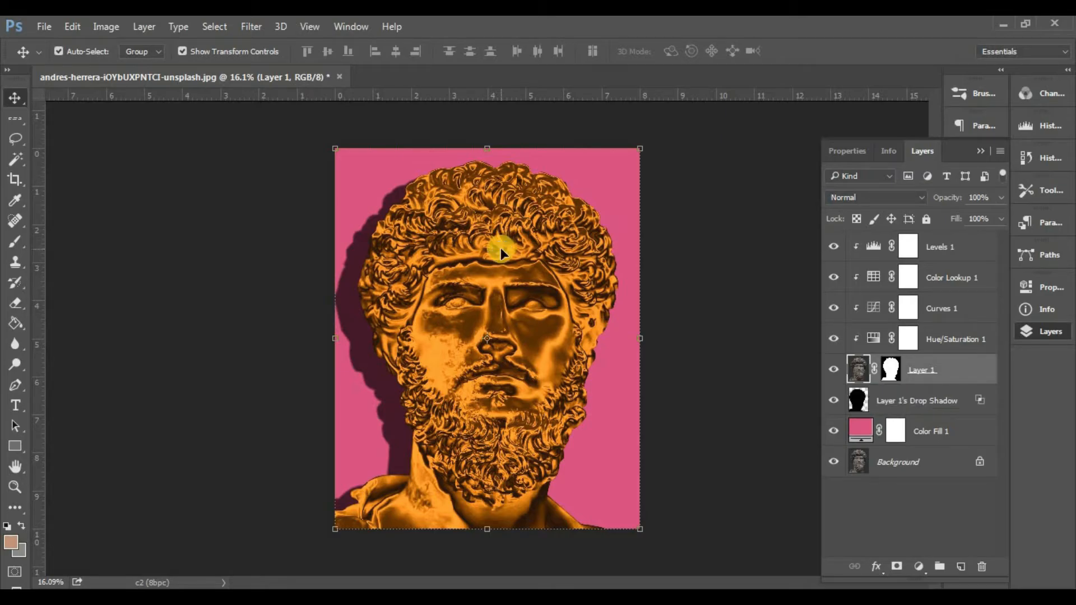
Step: Soften the separated drop shadow layer with a Gaussian Blur of about 110 pixels radius
click(945, 423)
click(947, 405)
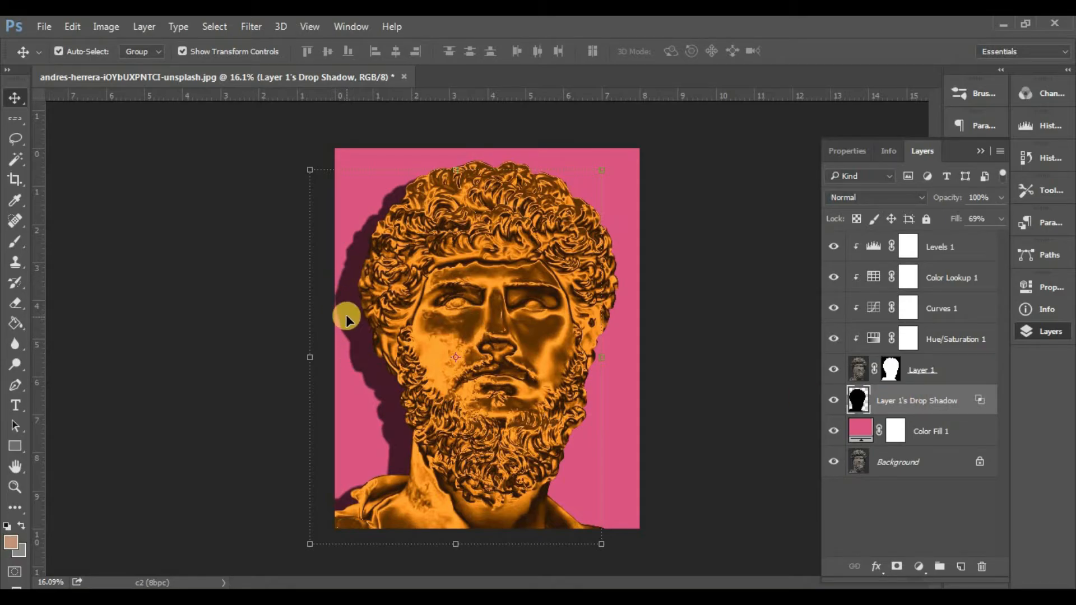
click(263, 26)
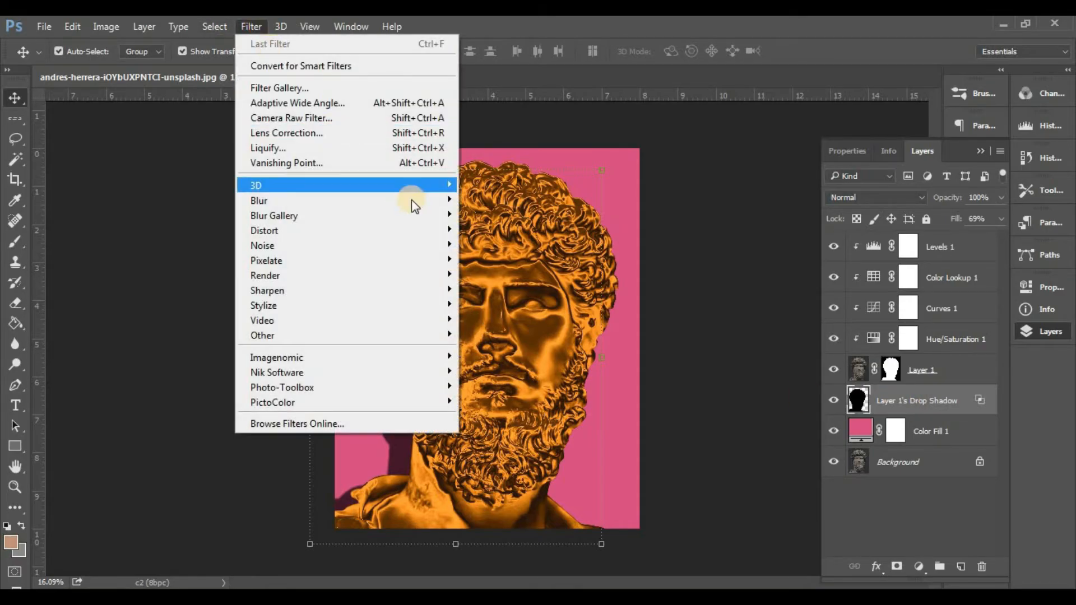
mouse_move(409, 202)
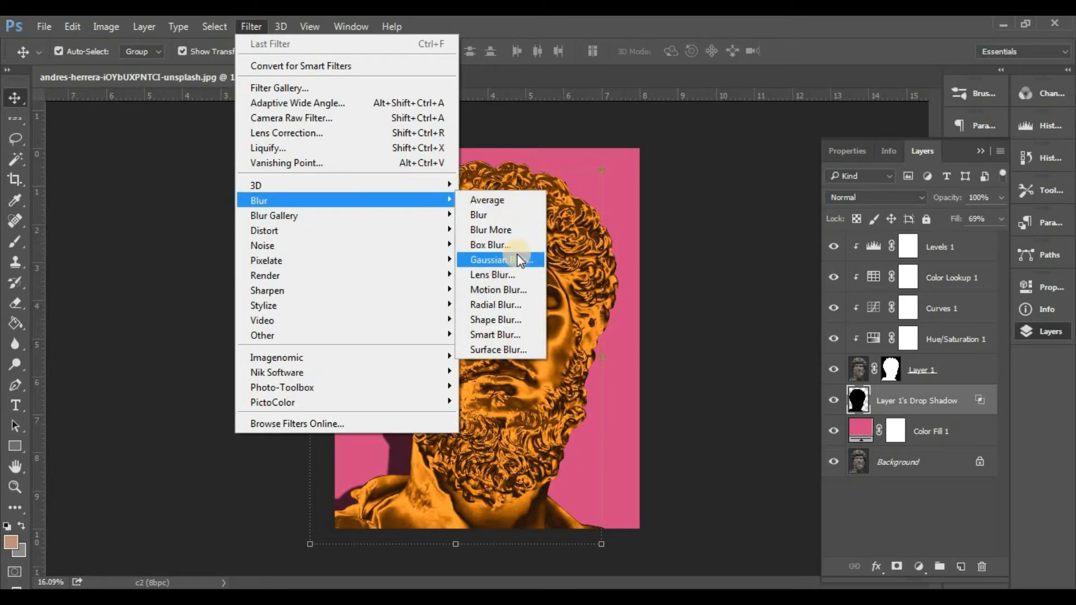
click(501, 260)
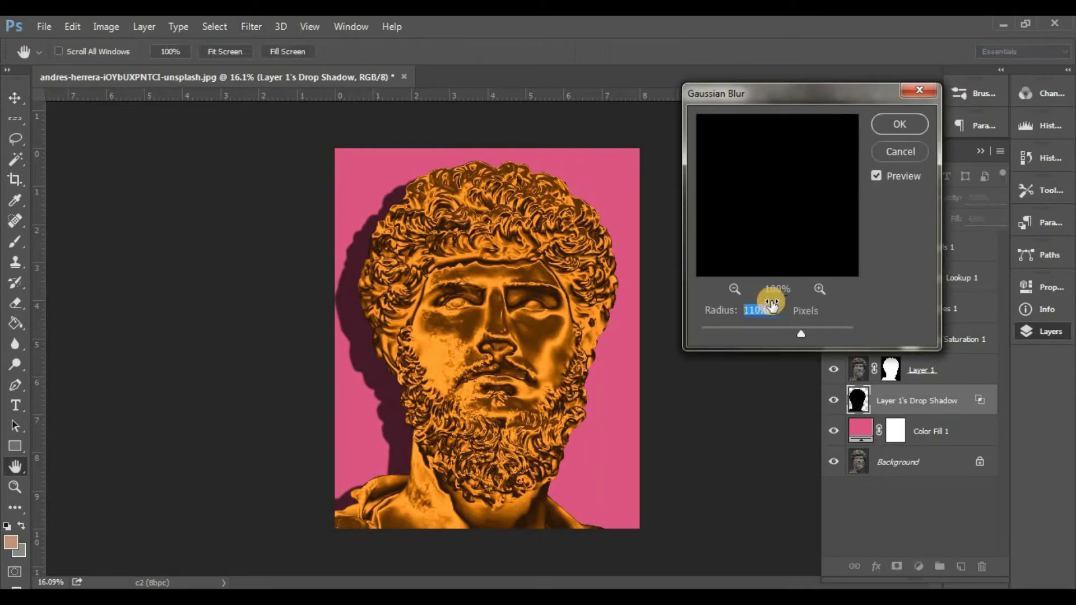
click(899, 124)
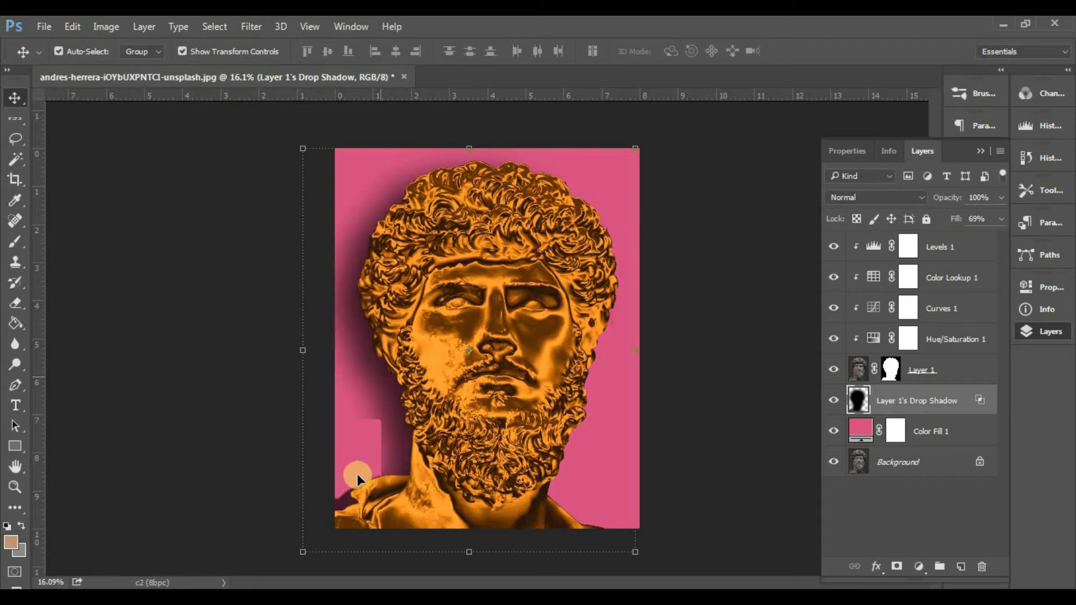
Step: Group all layers from Color Fill 1 up to Levels 1, leaving the Background out of the group
scroll(375, 333, down, 5)
scroll(486, 328, up, 5)
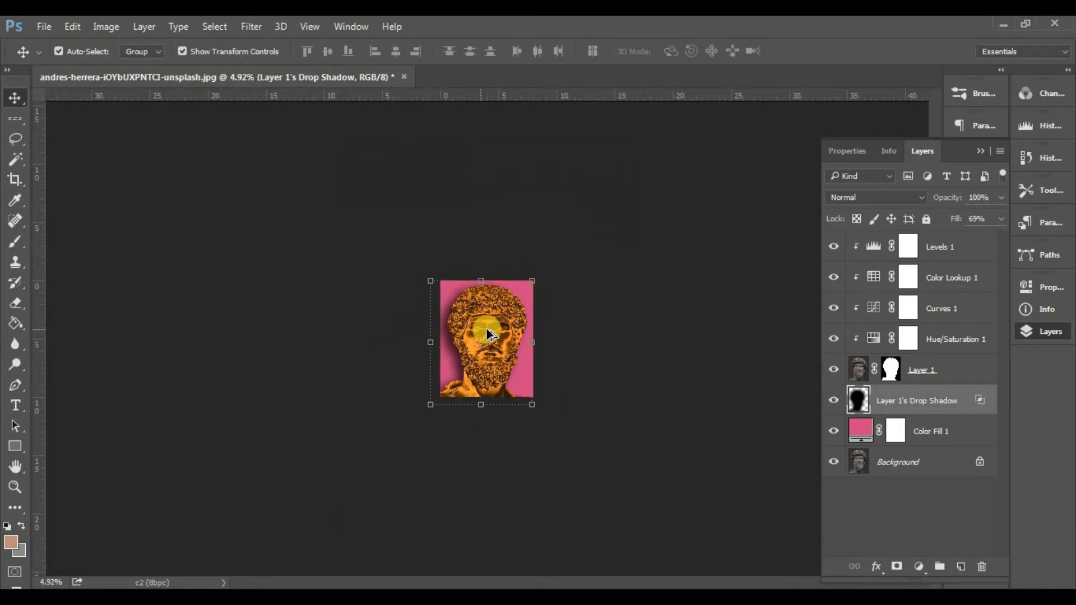
click(941, 434)
shift+click(947, 374)
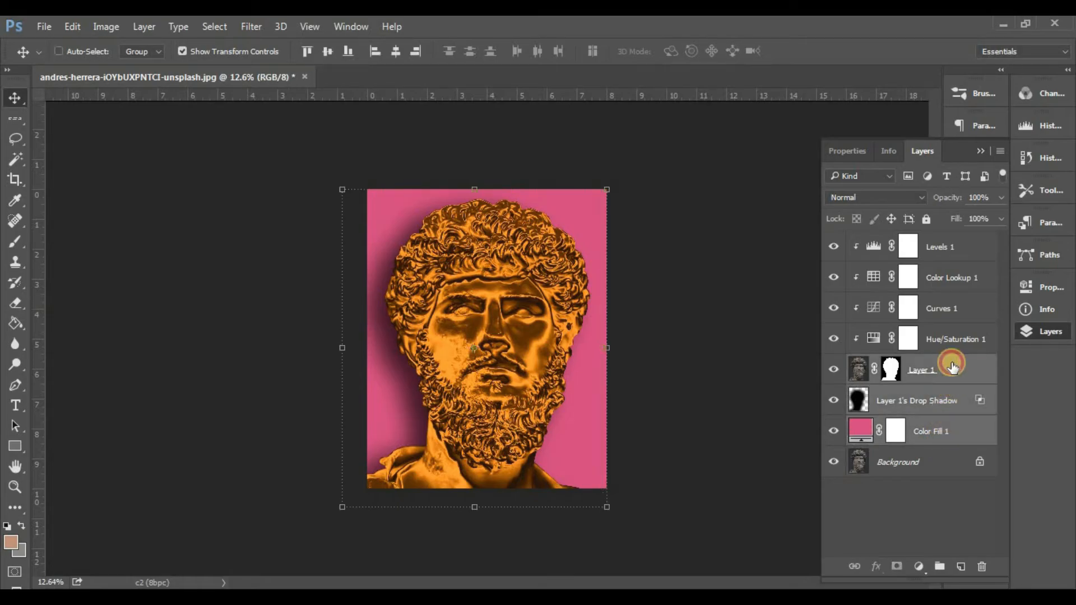
shift+click(956, 317)
shift+click(953, 285)
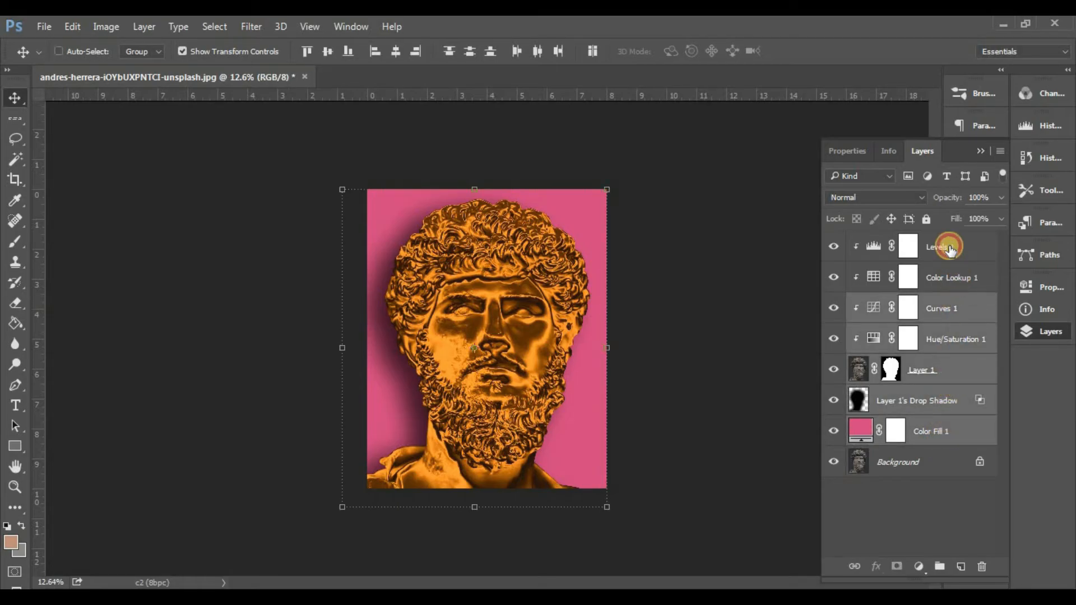
shift+click(954, 255)
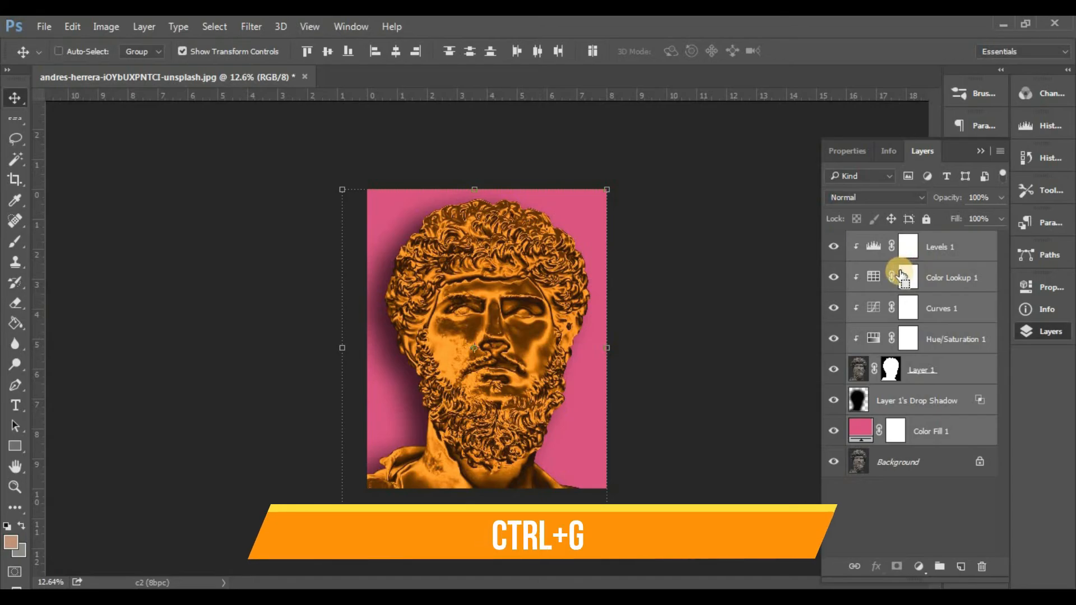
key(ctrl+g)
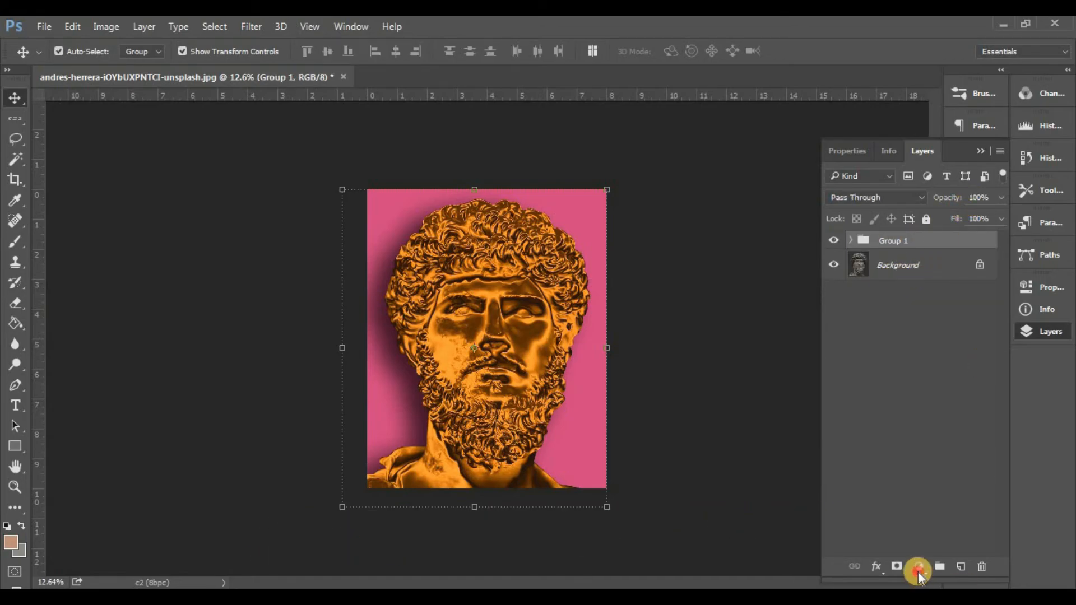
Step: Add a Curves adjustment clipped to Group 1 and raise its RGB curve to output 199 at input 188
click(918, 570)
click(923, 321)
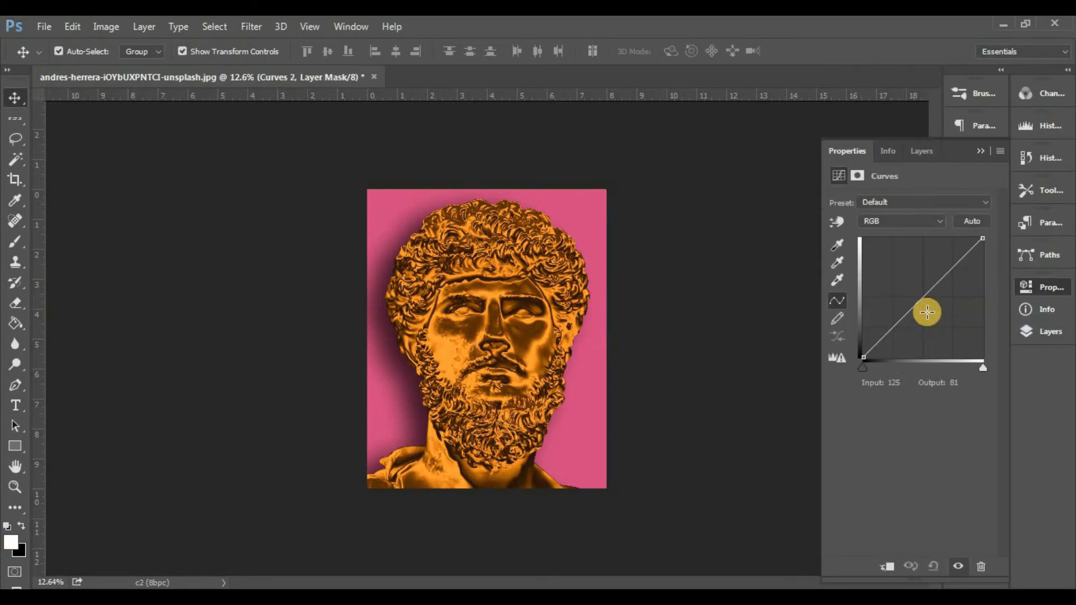
click(952, 267)
drag(952, 267, 951, 264)
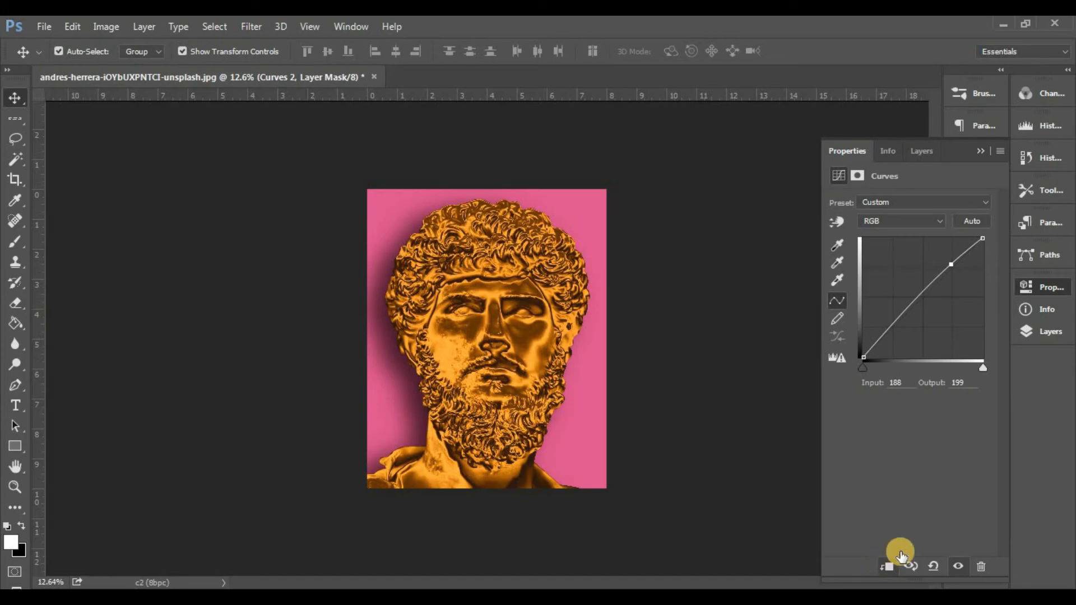
Step: Stamp all visible layers into a new merged layer above the Curves 2 adjustment
click(976, 148)
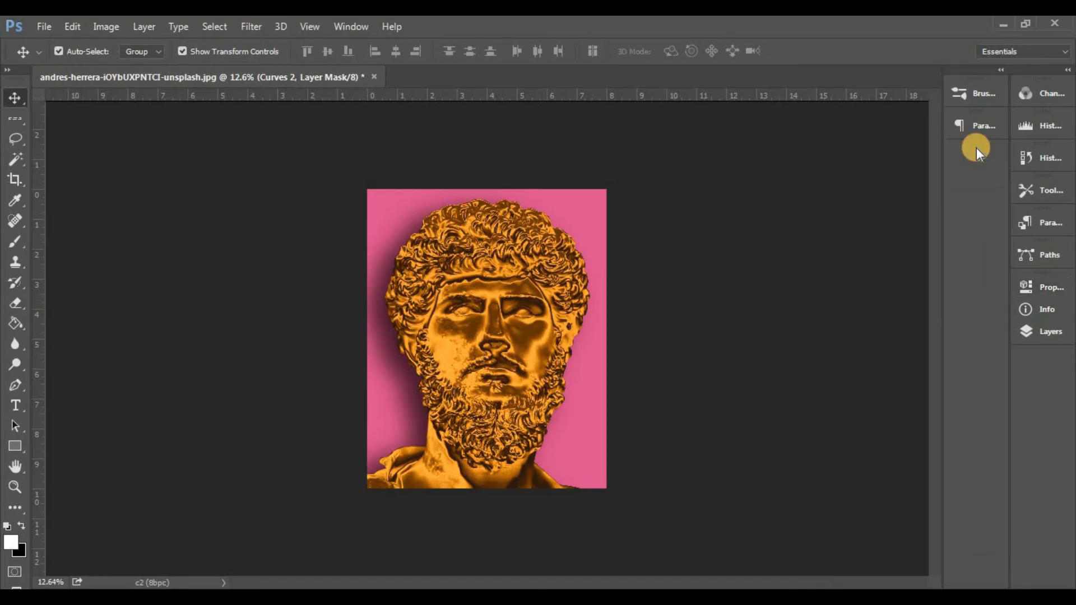
click(1045, 327)
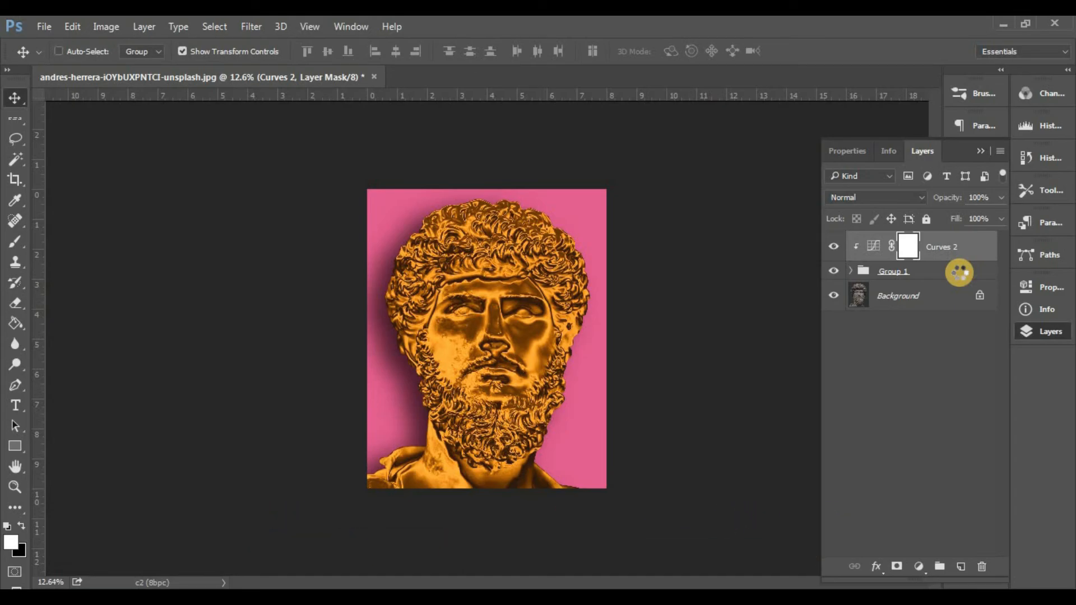
key(ctrl+shift+alt+e)
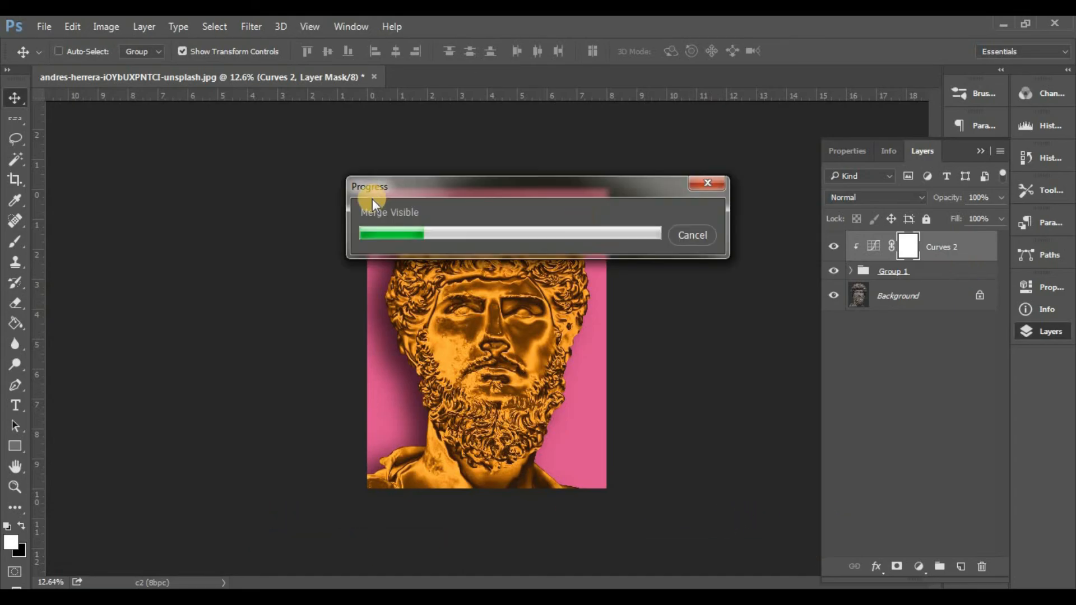